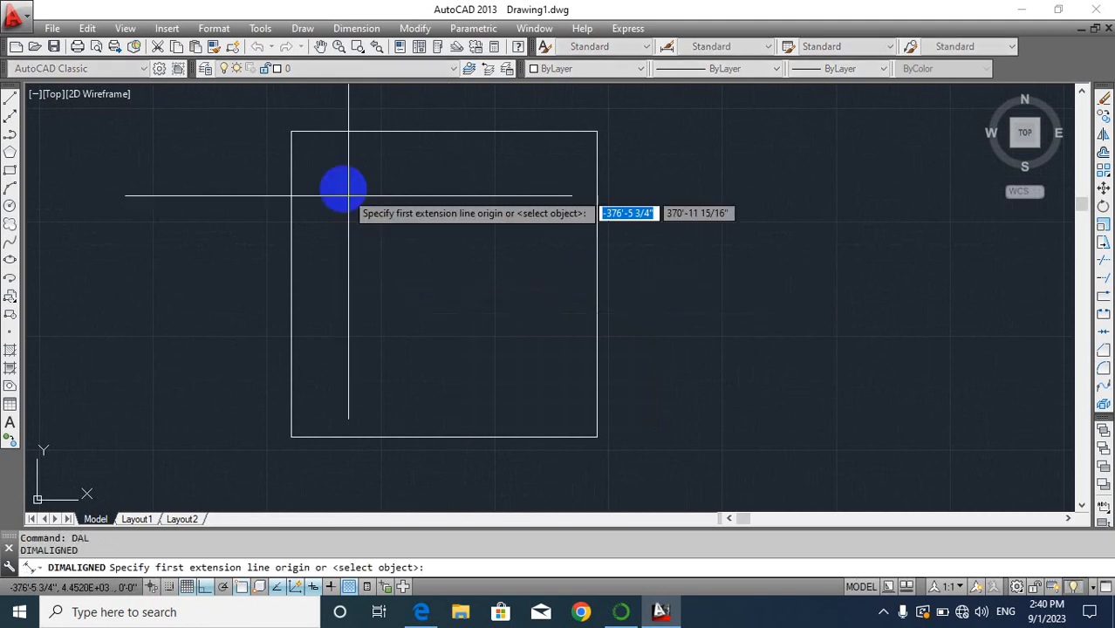
Add an aligned dimension to the square's top edge, placing the dimension line just inside the square
left_click(292, 133)
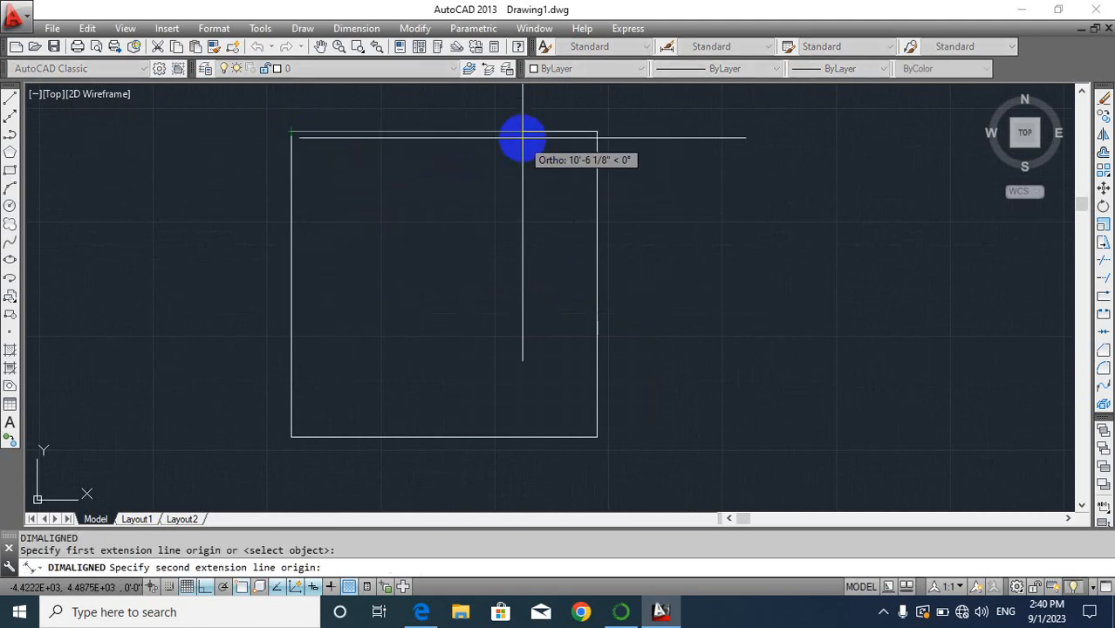
left_click(596, 132)
left_click(486, 177)
Examine the text size of the new dimension on the square's top edge at close range
scroll(487, 178, "up", 5)
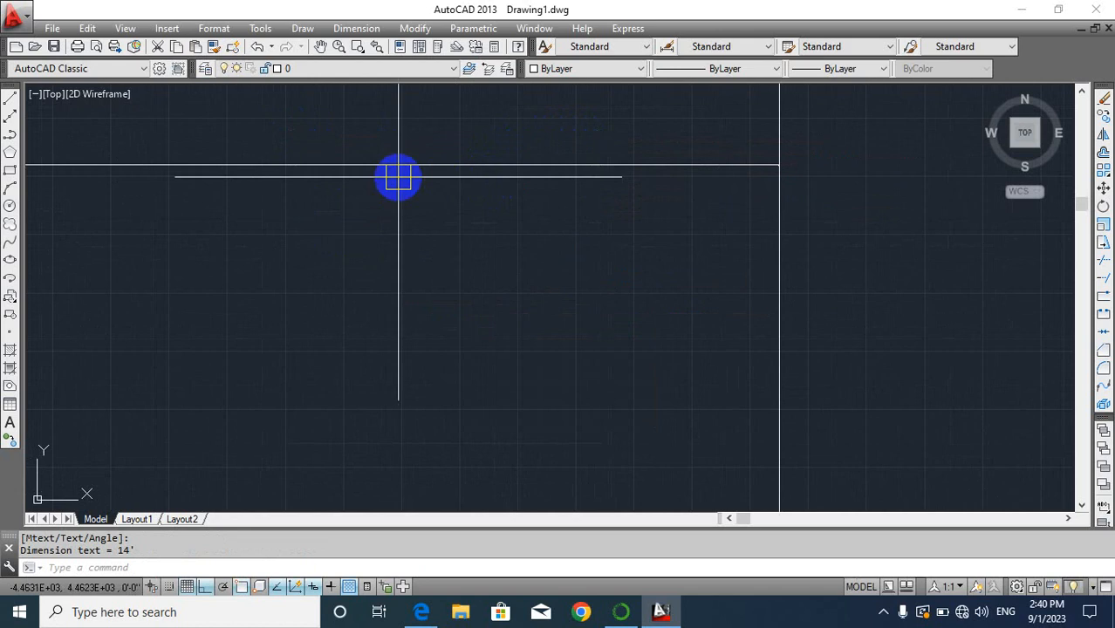
scroll(742, 279, "up", 4)
middle_click_drag(400, 179, 543, 305)
scroll(642, 240, "up", 5)
scroll(768, 258, "up", 2)
scroll(733, 294, "up", 2)
middle_click_drag(733, 294, 652, 297)
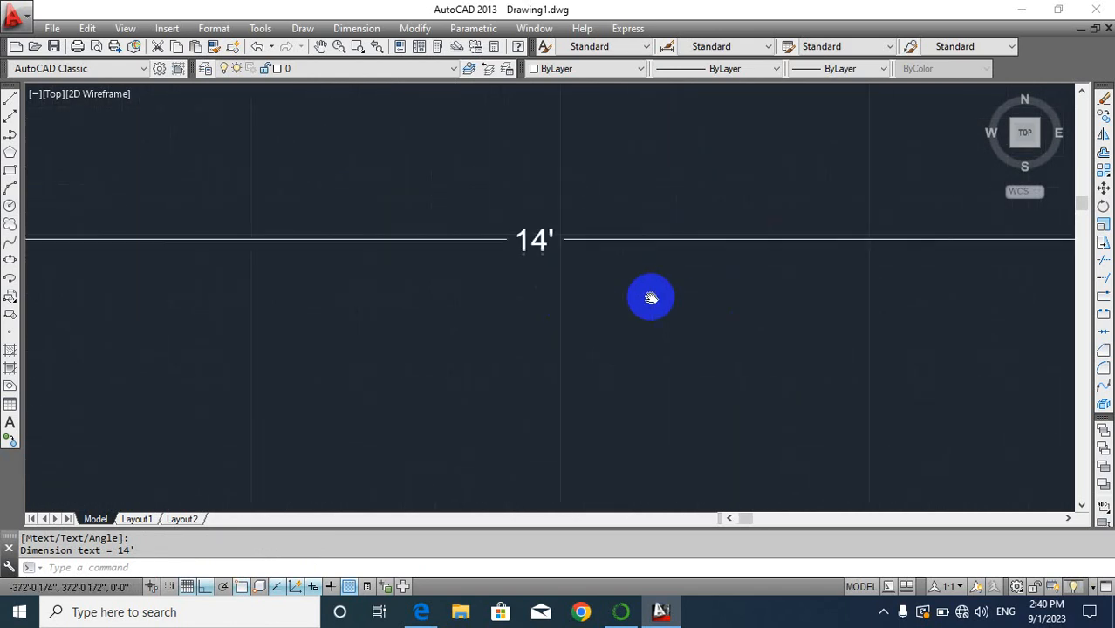
middle_click_drag(537, 227, 553, 263)
scroll(546, 253, "up", 2)
scroll(525, 296, "down", 6)
scroll(524, 271, "up", 4)
Erase the aligned dimension placed inside the square
left_click(550, 234)
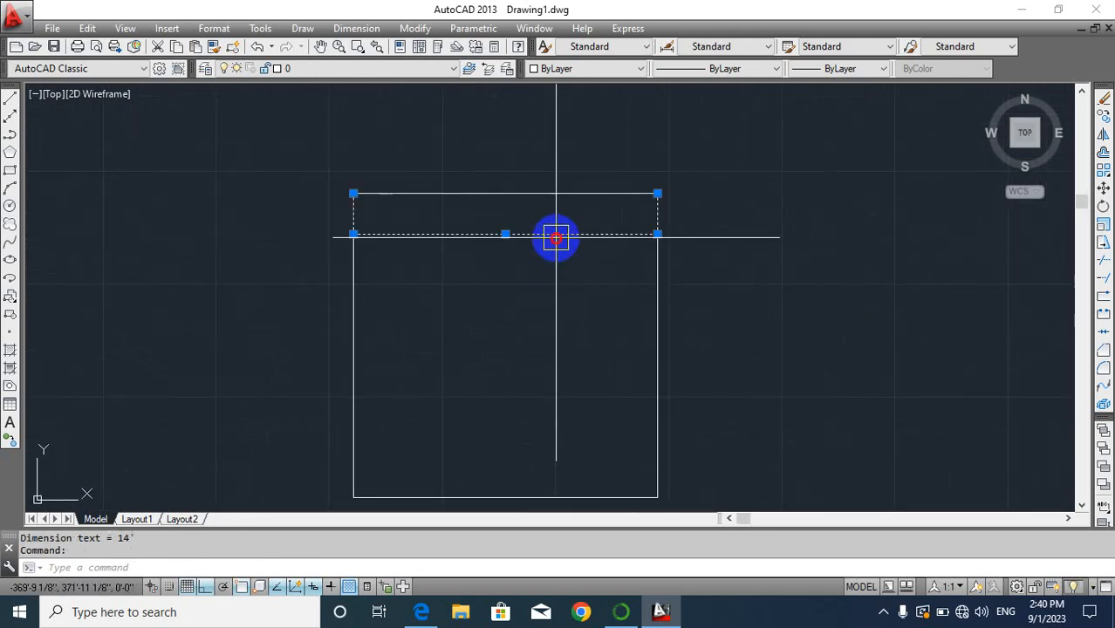
middle_click_drag(532, 310, 461, 255)
key("Escape")
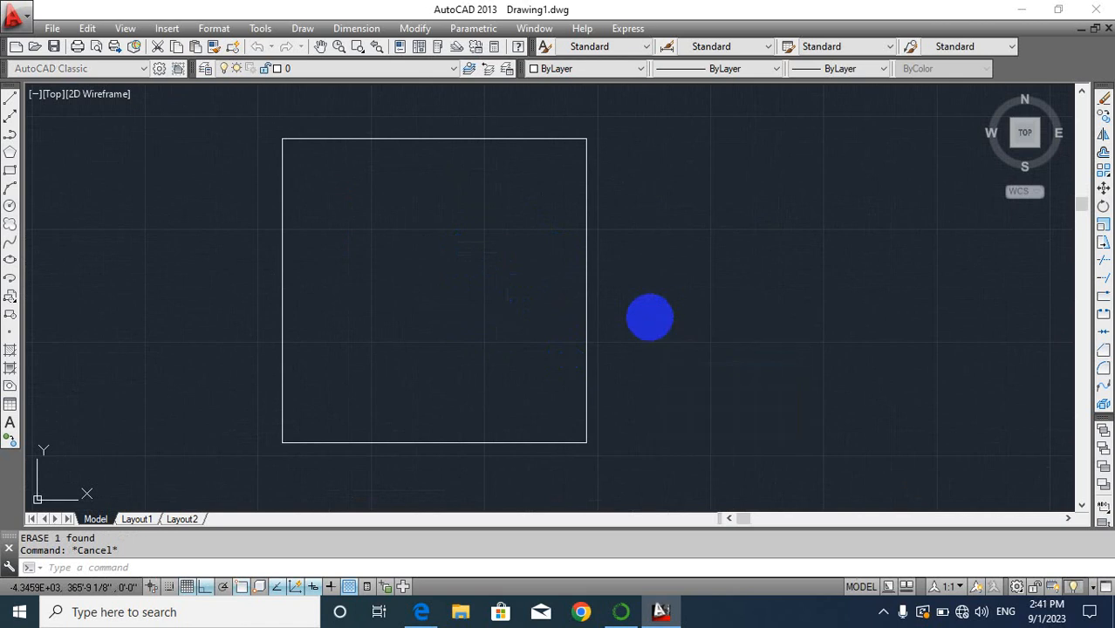
Set the Standard text style to the Verdana font with a text height of 1'-0"
key("Return")
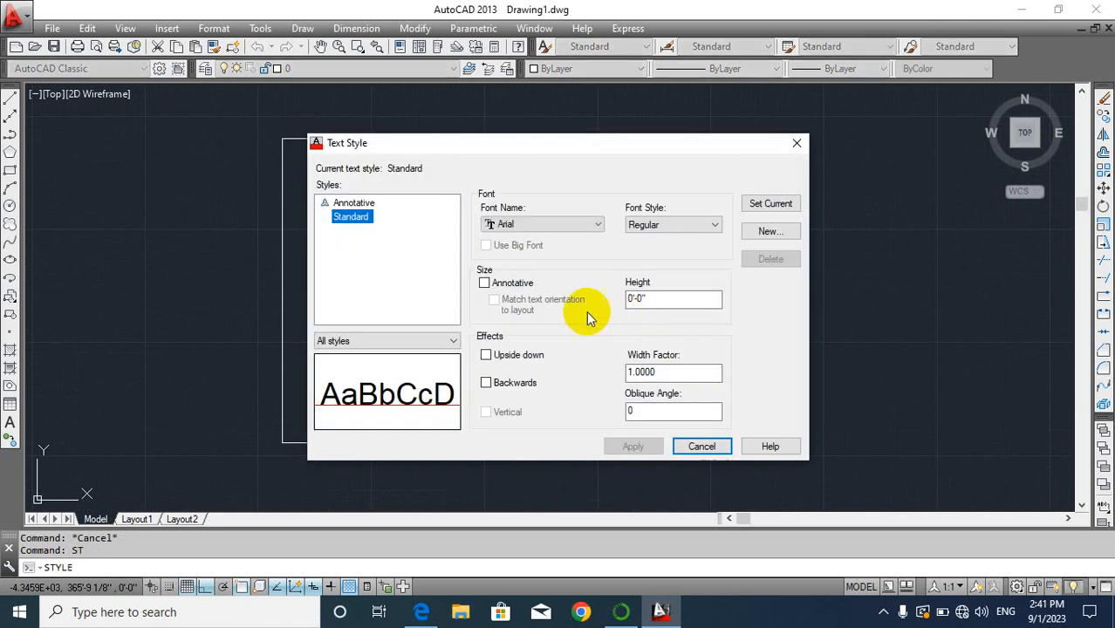
left_click(527, 225)
key("v")
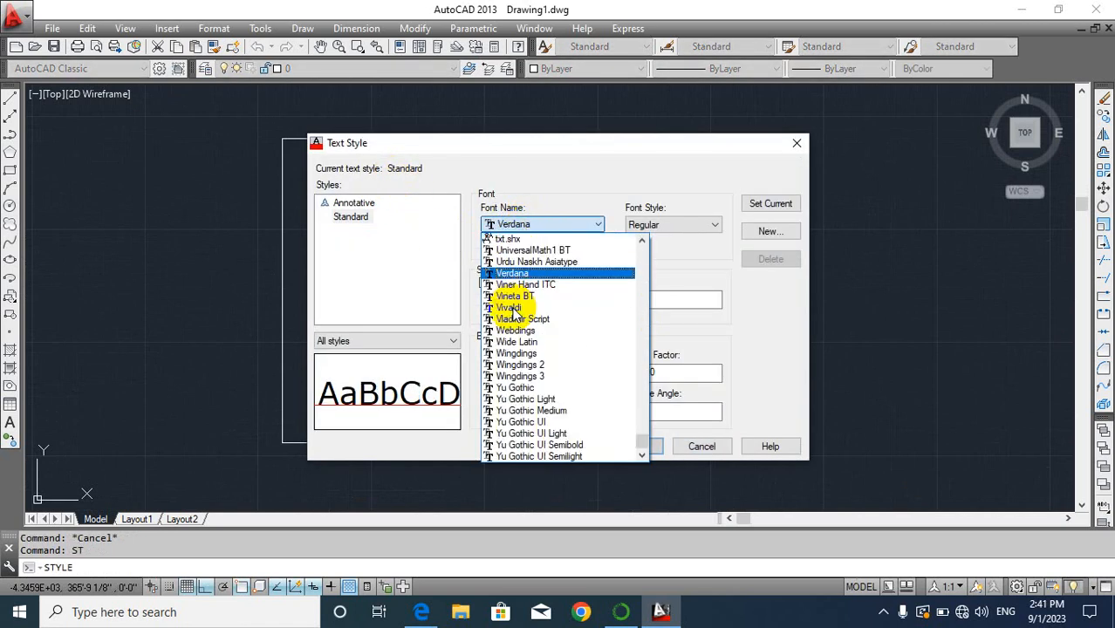
left_click(528, 276)
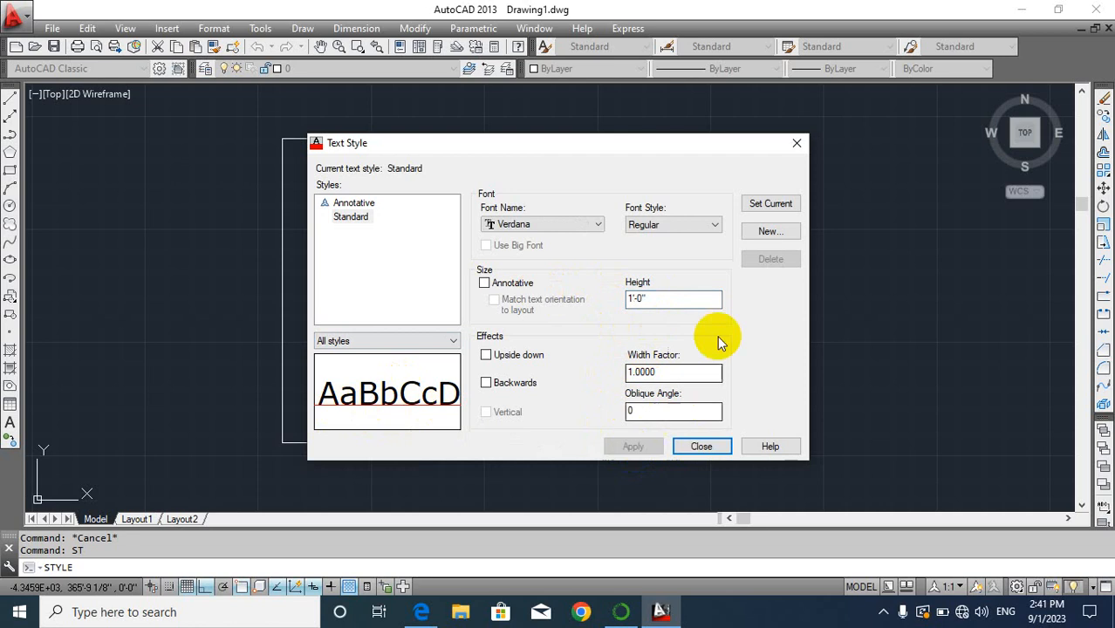
left_click(704, 446)
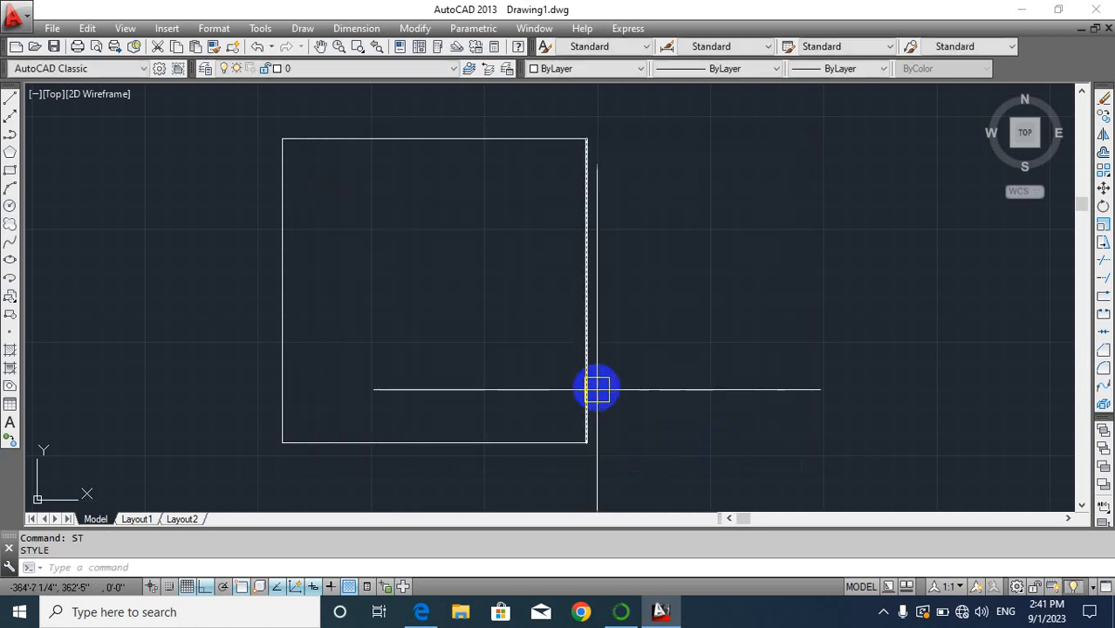
Add an aligned dimension between the square's two top corners, placing it just above the top edge
scroll(541, 361, "up", 2)
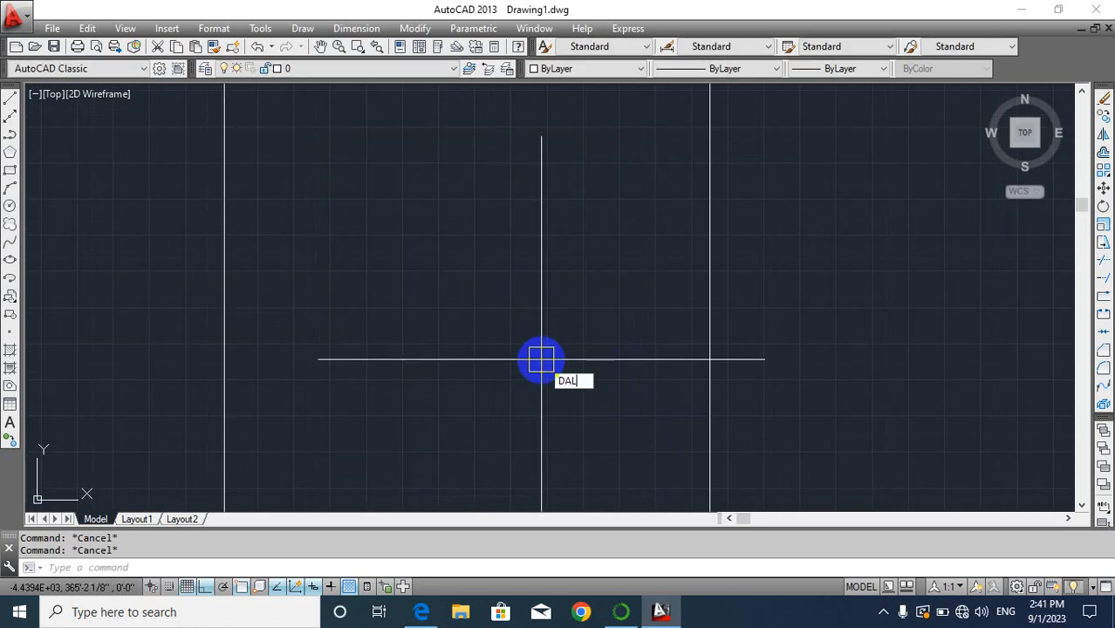
key("Return")
scroll(391, 336, "down", 2)
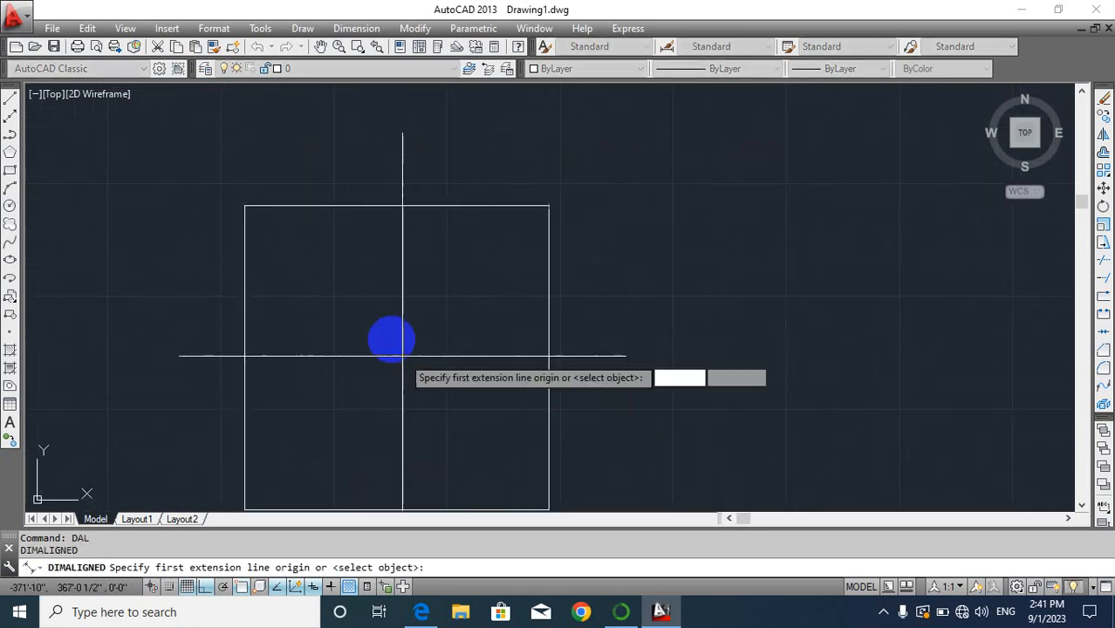
left_click(245, 208)
left_click(549, 207)
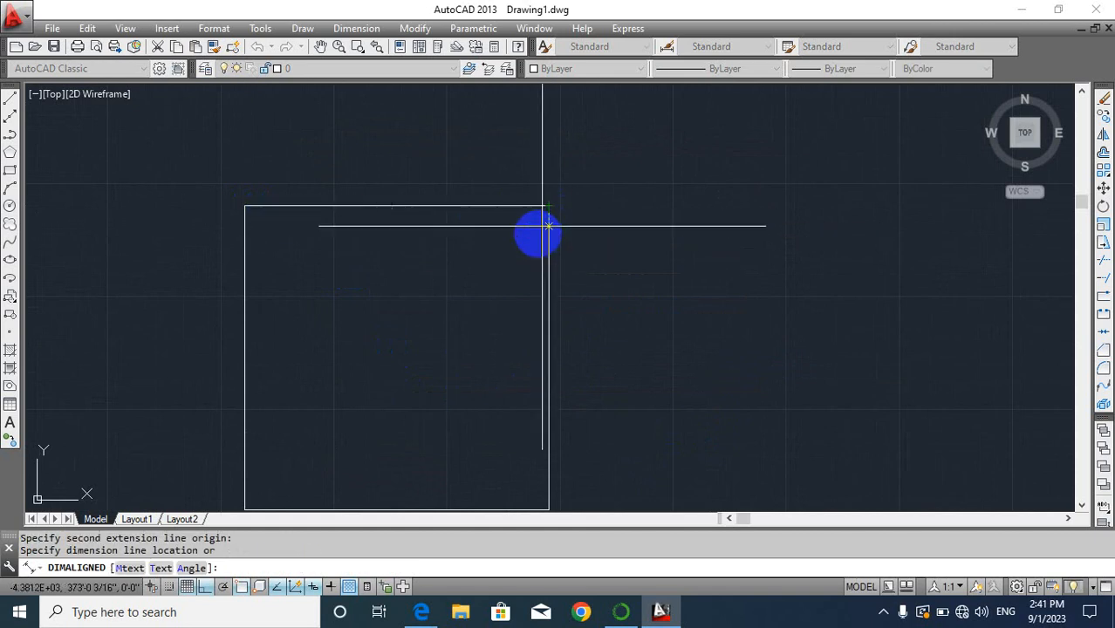
left_click(545, 182)
Add an aligned dimension along the square's right edge, placing it outside the square
middle_click_drag(552, 288, 553, 235)
key("Return")
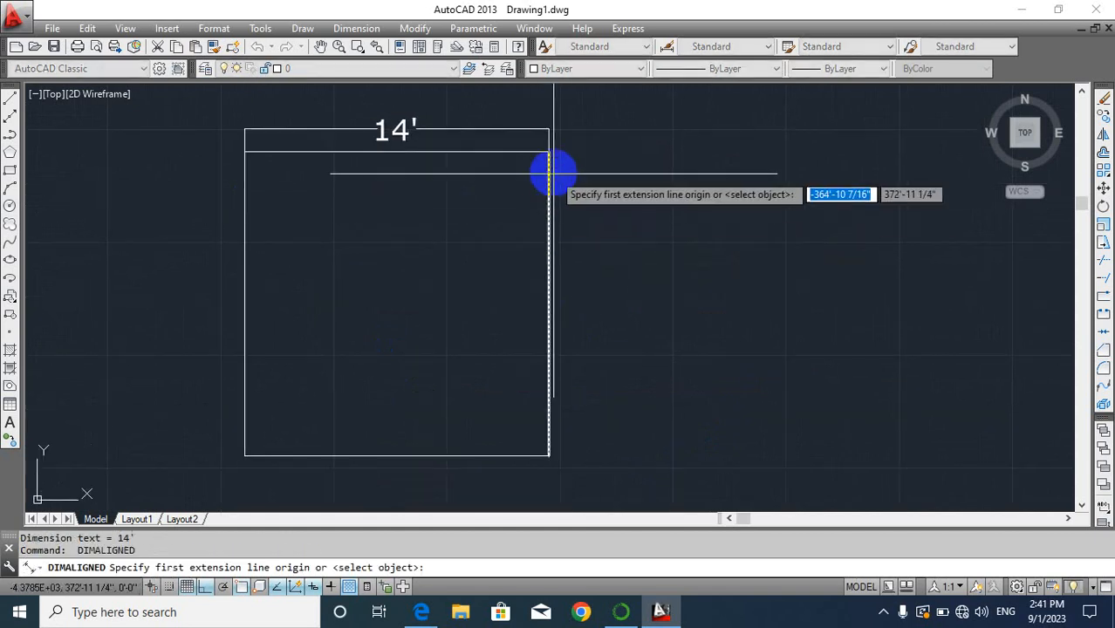
left_click(549, 152)
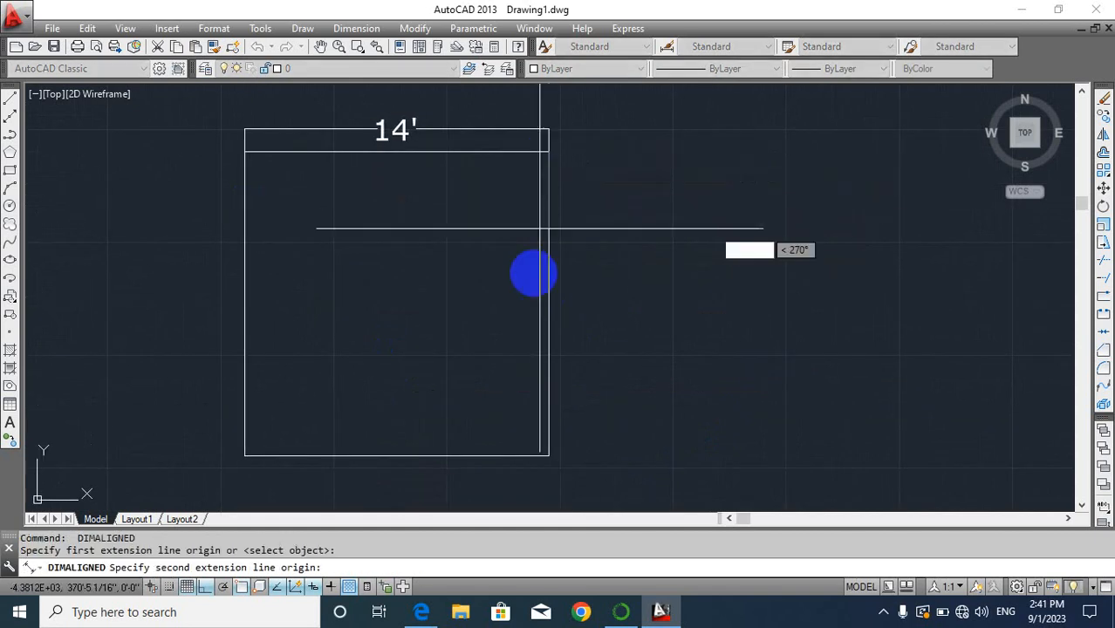
left_click(549, 455)
left_click(590, 451)
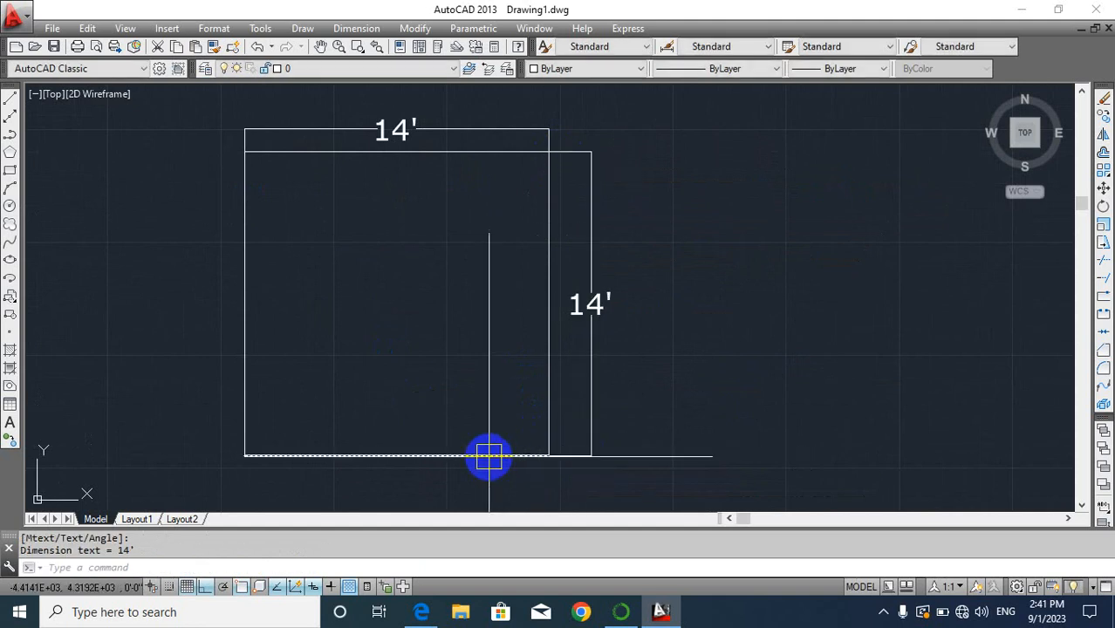
Draw a horizontal line 12' long in the empty area above the square
scroll(489, 457, "down", 6)
middle_click_drag(542, 397, 542, 475)
scroll(485, 376, "up", 2)
middle_click_drag(541, 421, 580, 465)
key("Escape")
type("l")
key("Return")
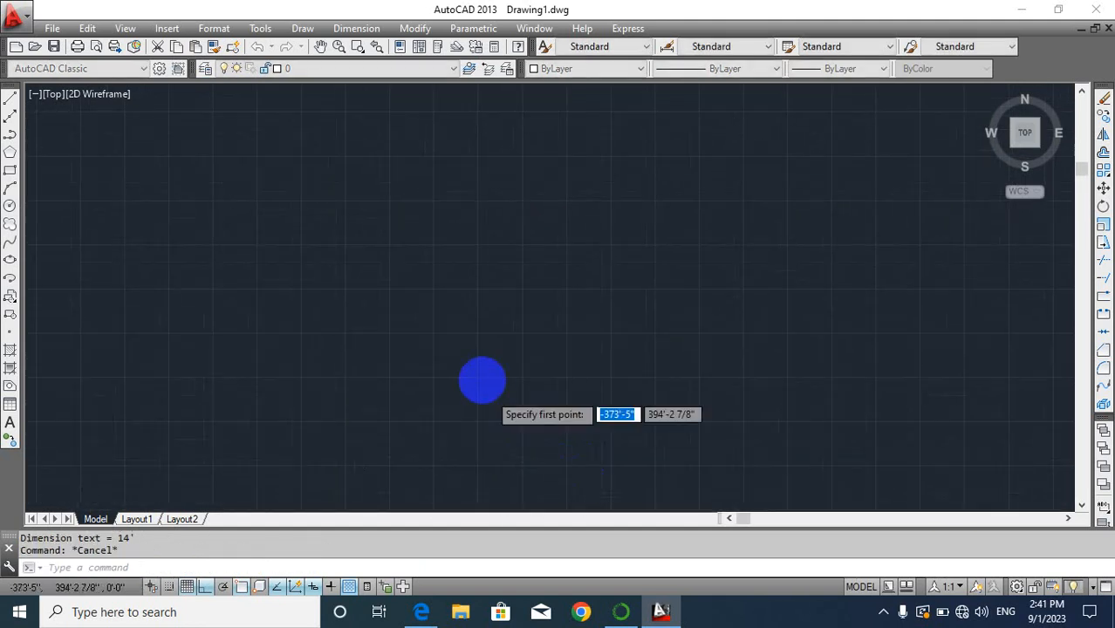
left_click(326, 241)
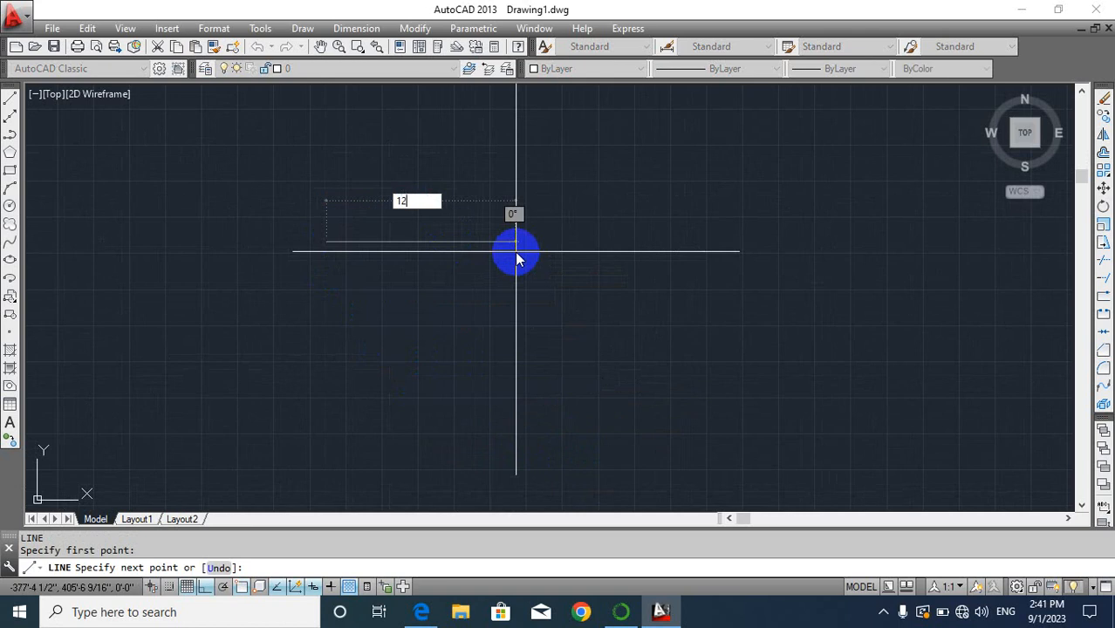
key("Return")
middle_click_drag(510, 249, 452, 387)
key("Escape")
Add an aligned dimension just above the 12' horizontal line, and erase that dimension again
type("DAL")
key("Return")
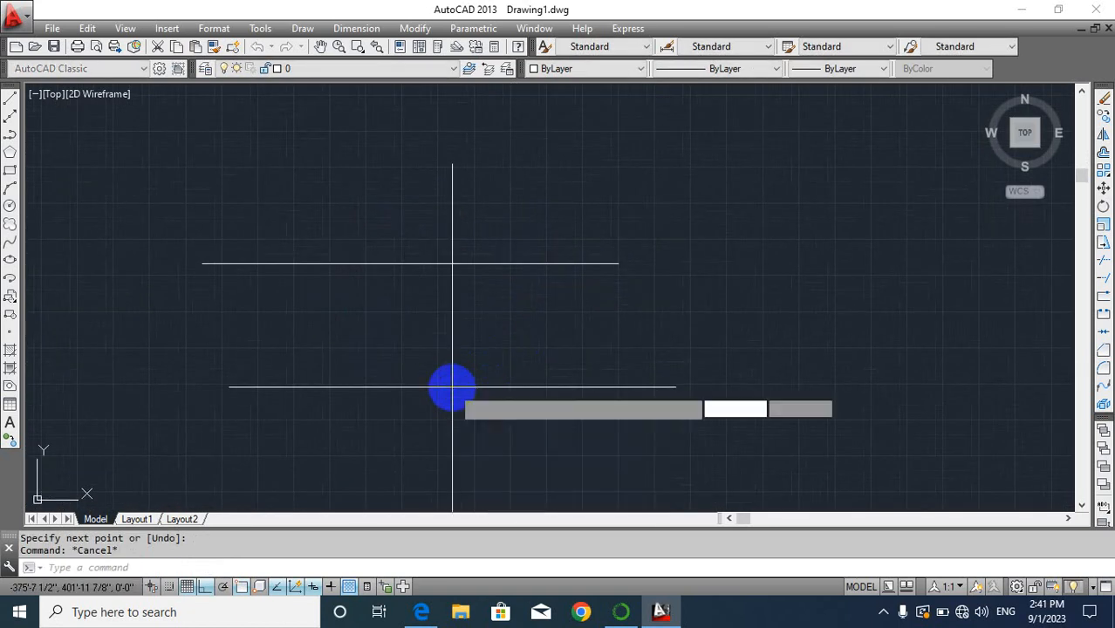
left_click(202, 263)
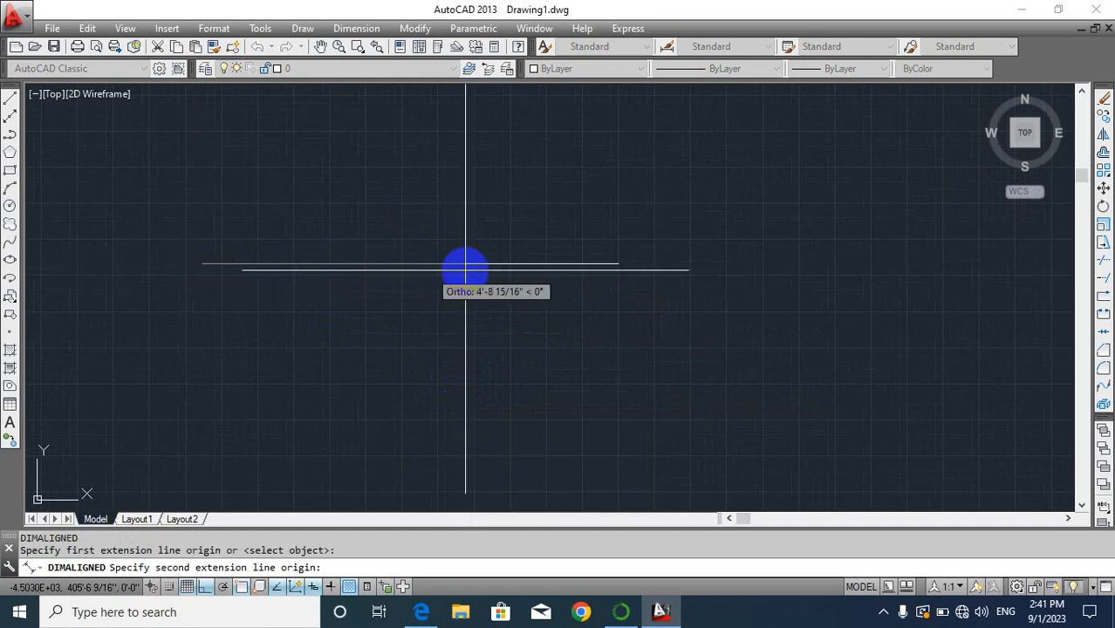
left_click(618, 264)
left_click(618, 234)
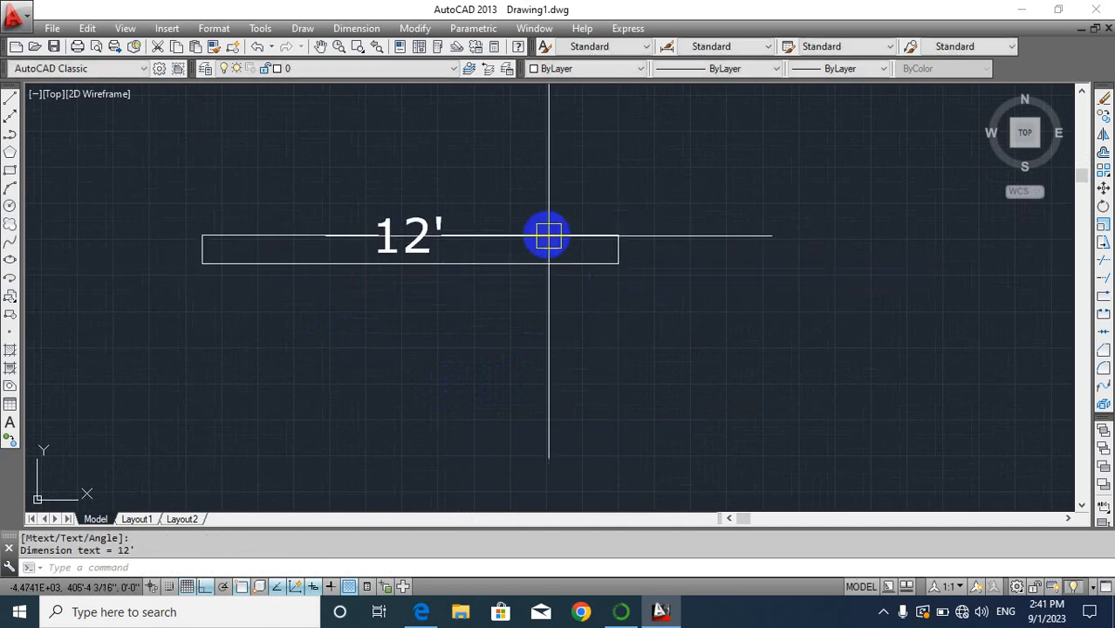
key("Escape")
left_click(547, 235)
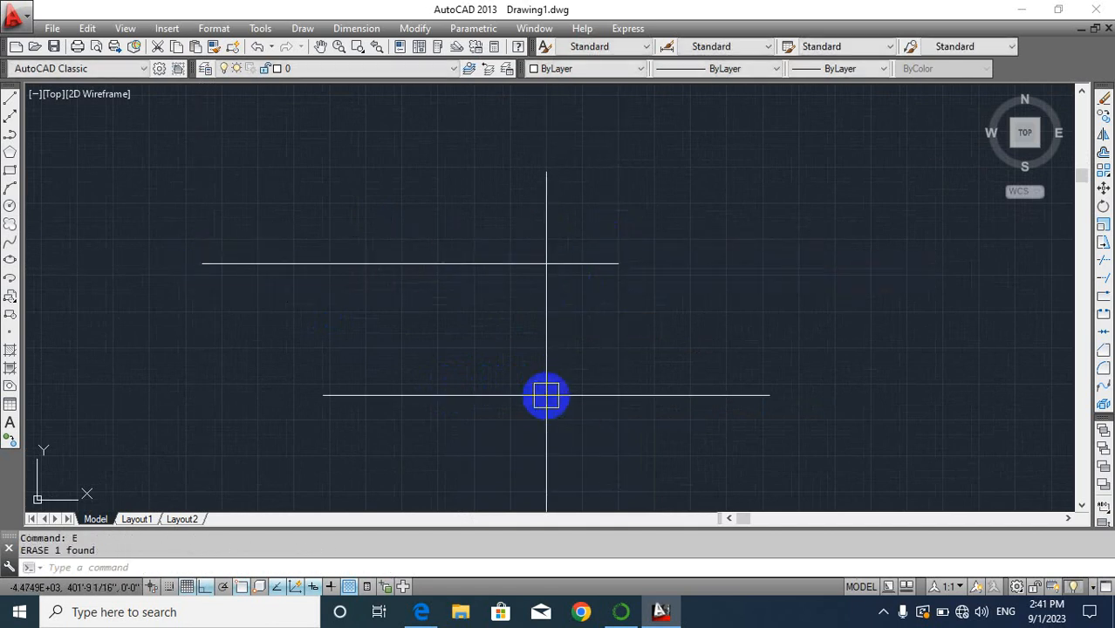
Add a linear dimension just above the 12' horizontal line, and erase that dimension again
key("Return")
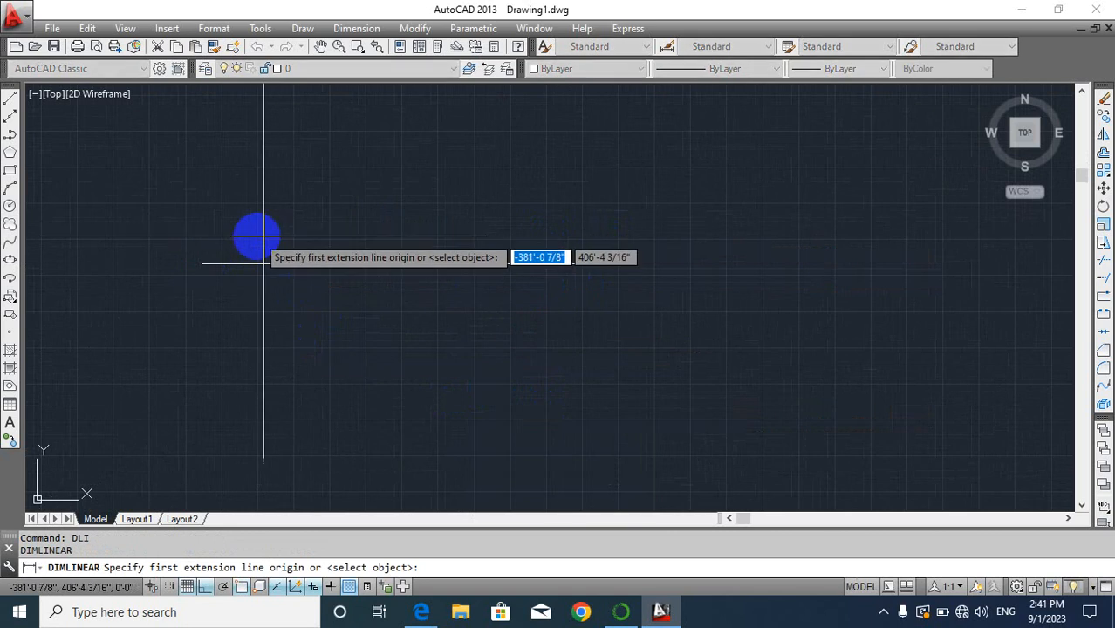
left_click(202, 262)
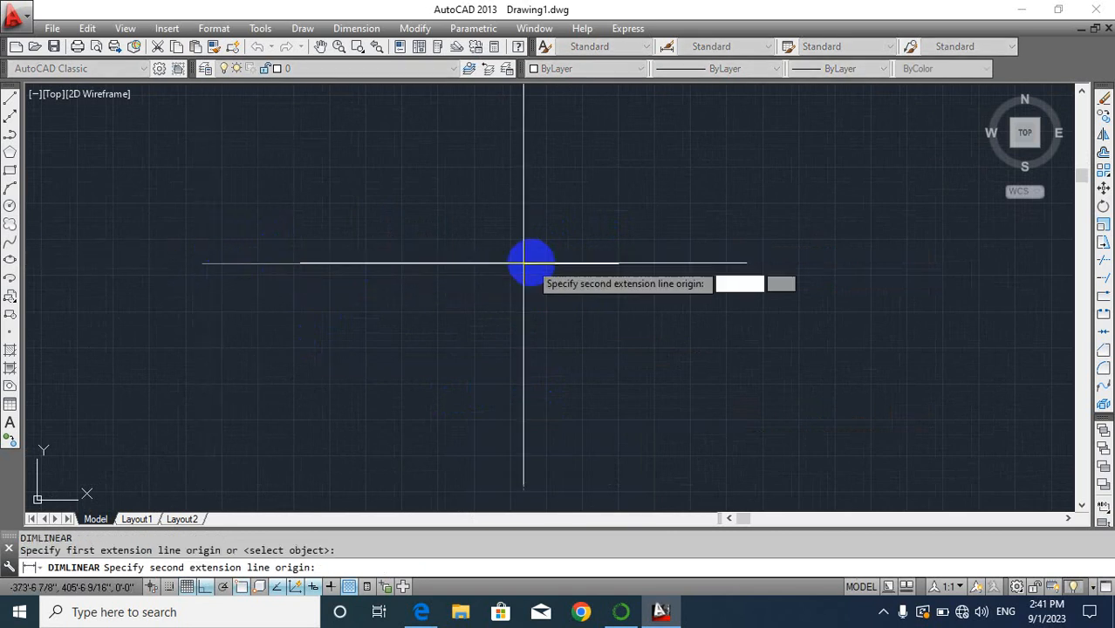
left_click(617, 262)
left_click(615, 226)
left_click(521, 222)
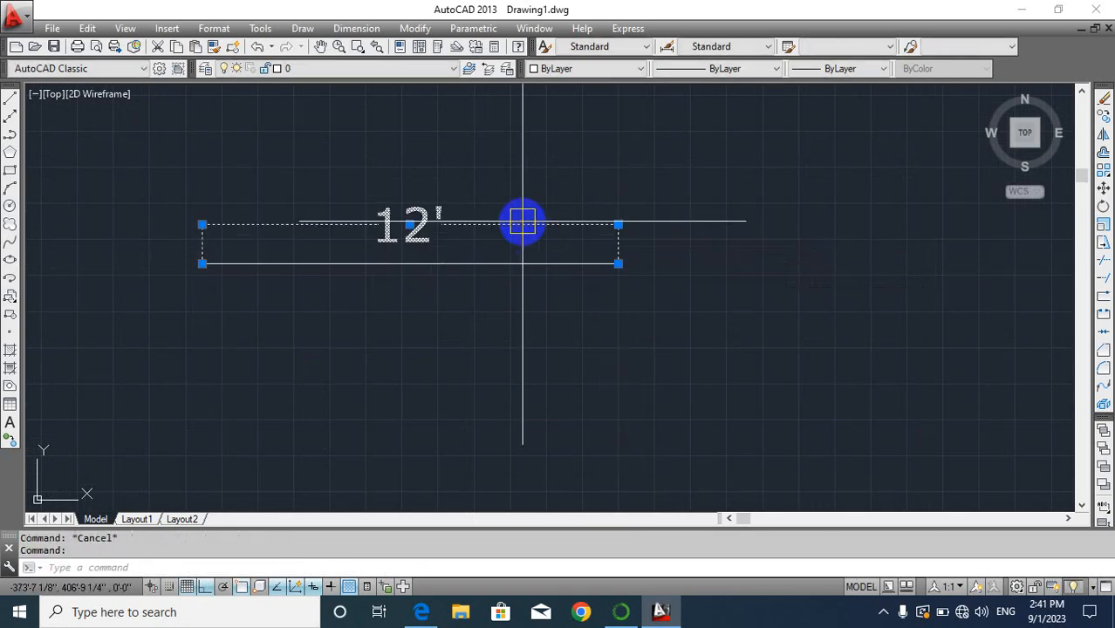
type("E")
key("Return")
Measure the distance between the two endpoints of the horizontal line with the DIST command
type("DI")
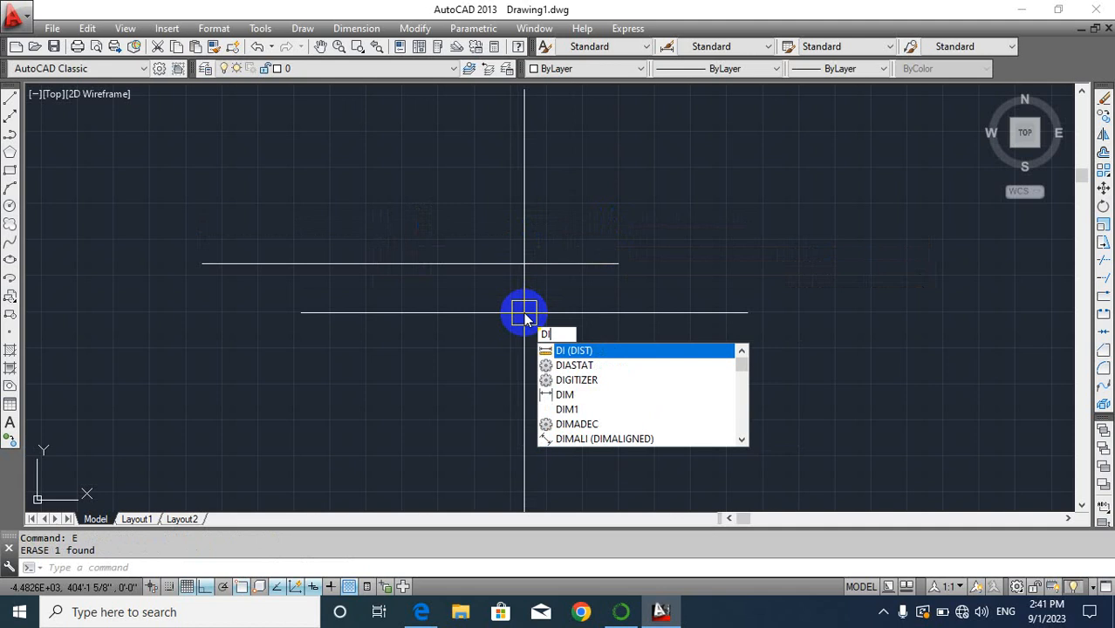
key("Return")
left_click(202, 262)
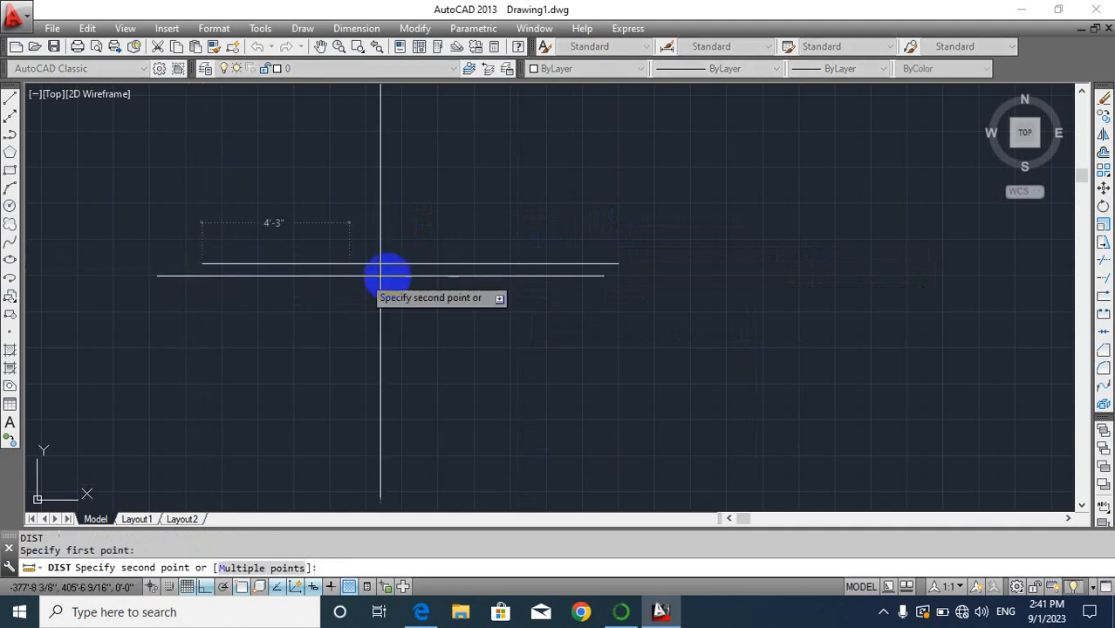
left_click(617, 263)
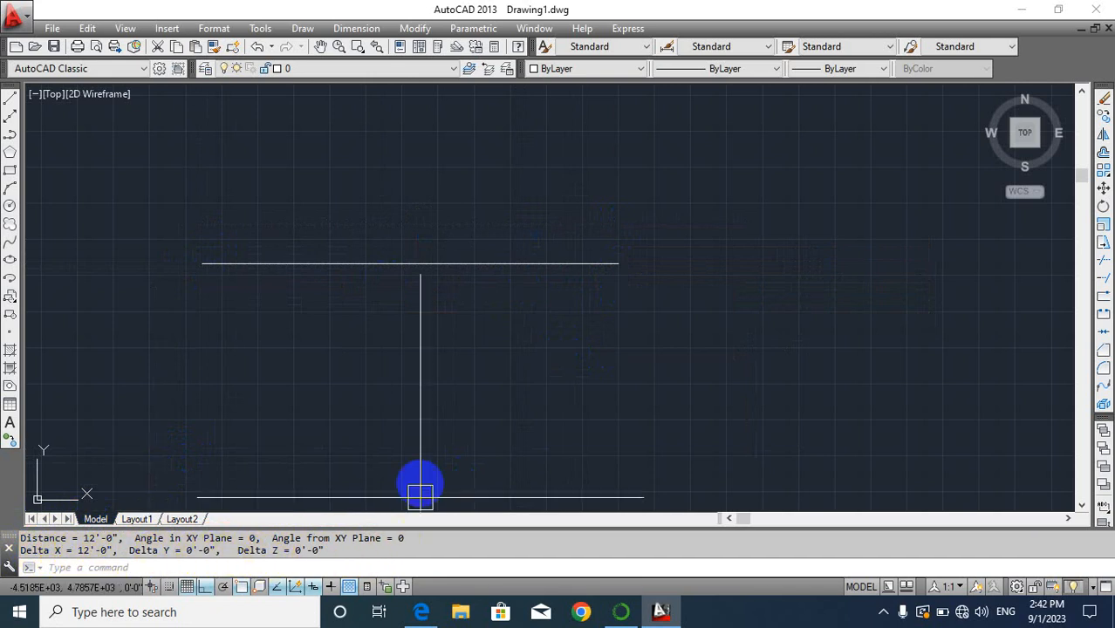
Draw an inclined line 10' long at about 51° above the horizontal line, with Ortho mode turned off
scroll(388, 335, "down", 2)
middle_click_drag(387, 335, 459, 336)
key("Escape")
scroll(445, 294, "up", 2)
mouse_move(445, 294)
middle_mouse_down()
mouse_move(412, 303)
mouse_move(389, 454)
middle_mouse_up()
scroll(463, 327, "down", 2)
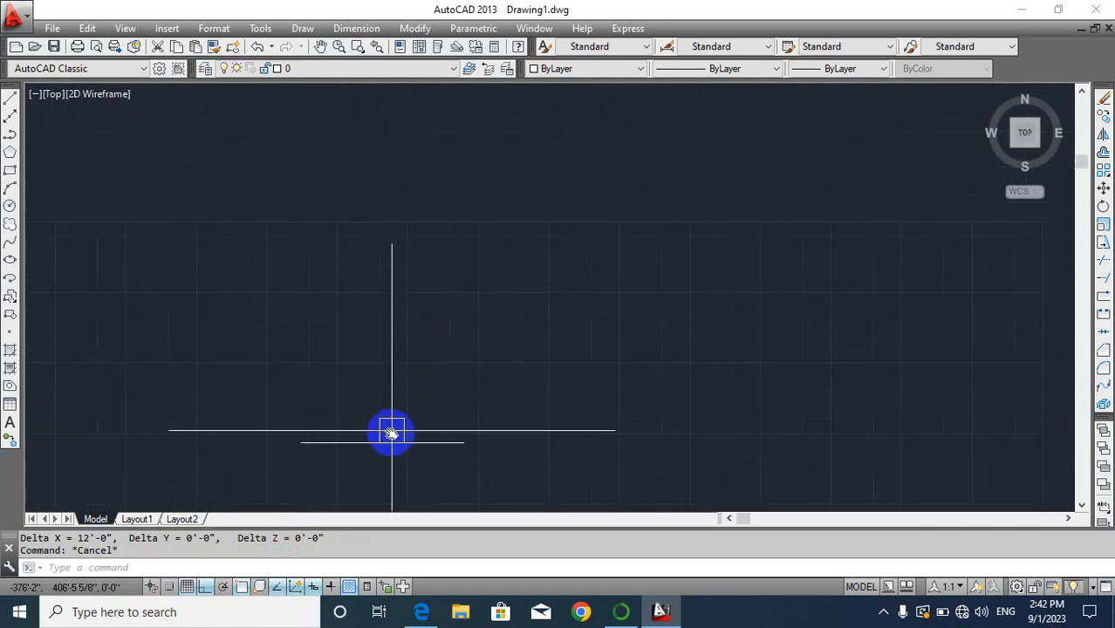
type("l")
key("Return")
middle_click_drag(391, 368, 373, 408)
left_click(403, 380)
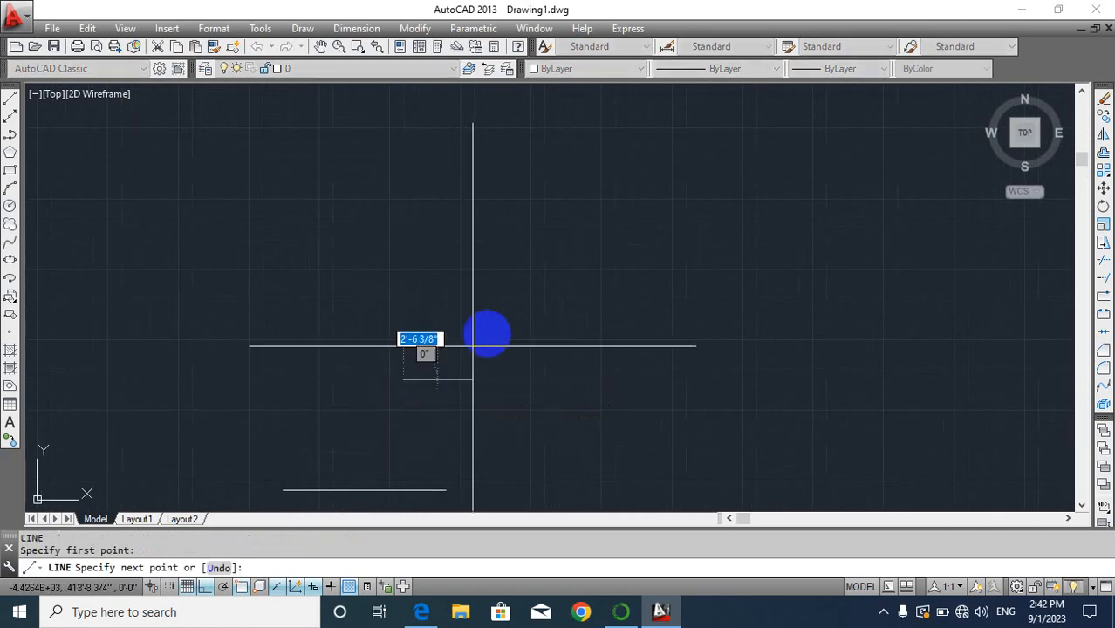
left_click(206, 588)
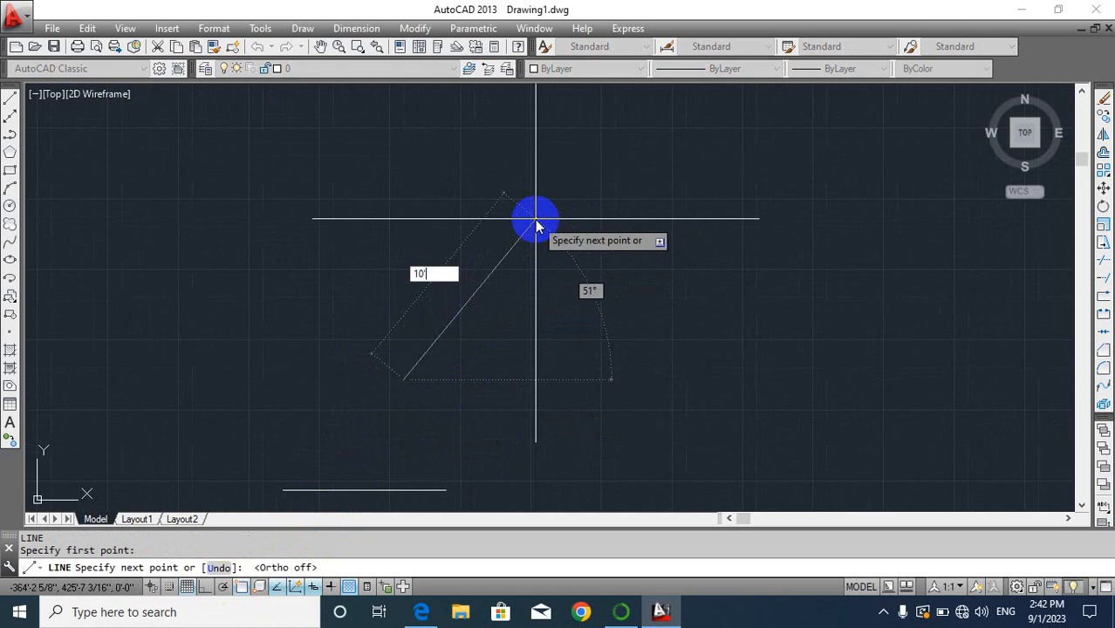
left_click(488, 276)
key("Return")
key("Escape")
key("Escape")
scroll(523, 308, "up", 5)
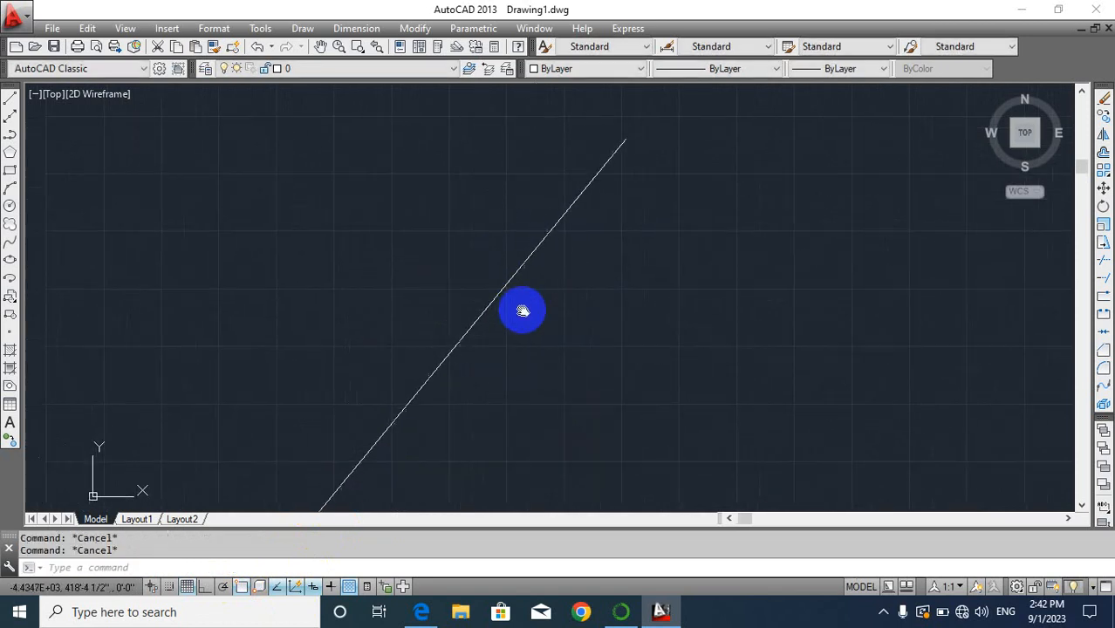
scroll(495, 283, "down", 2)
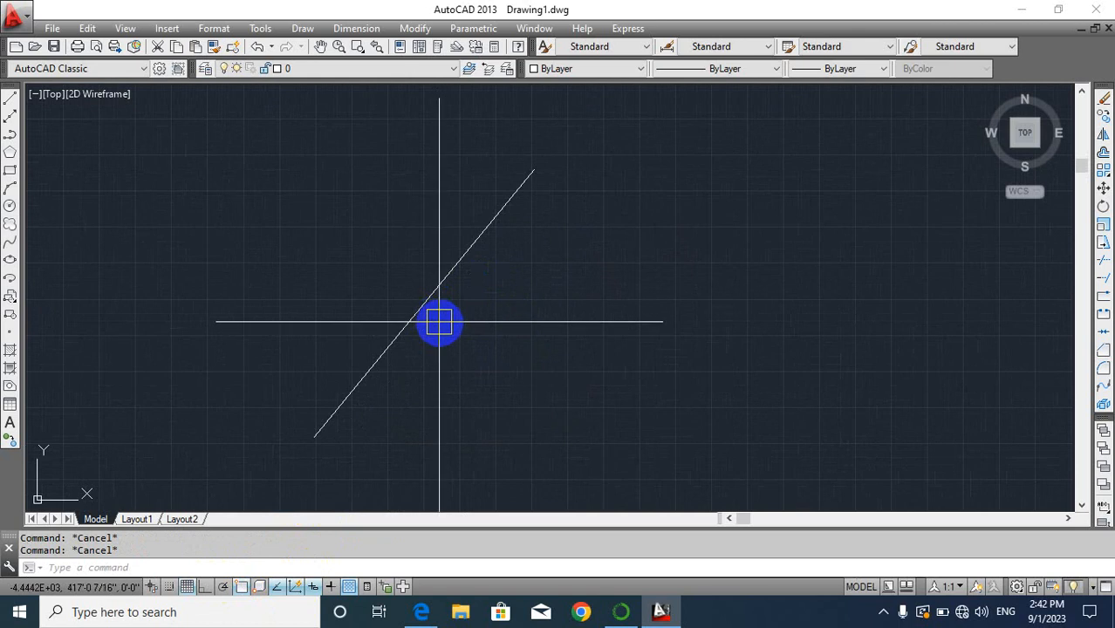
middle_click_drag(439, 321, 450, 321)
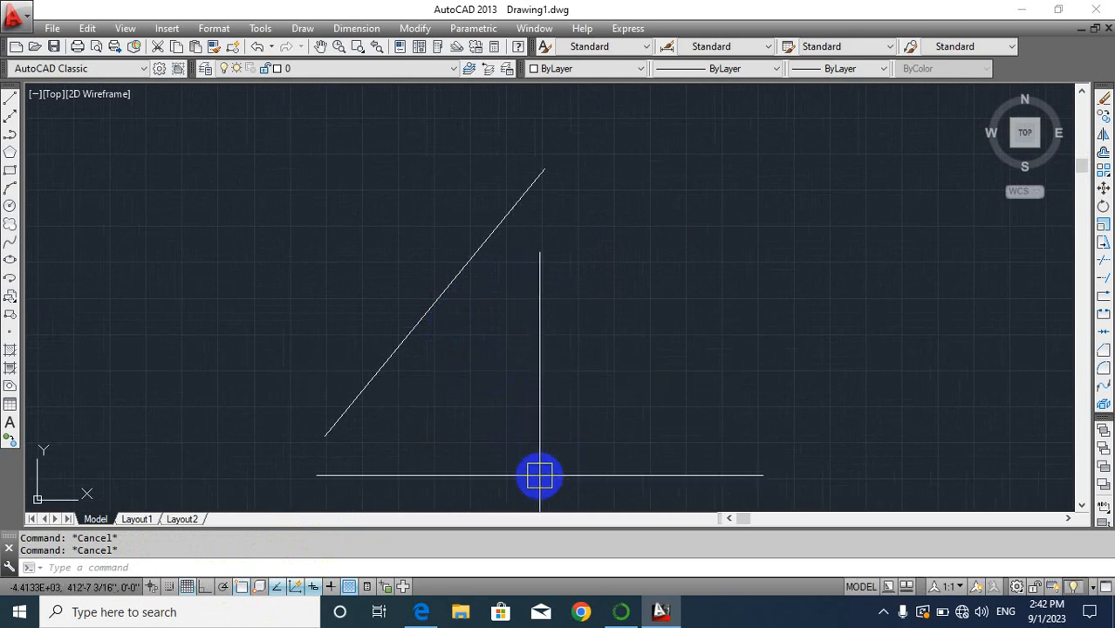
type("DLI")
key("Return")
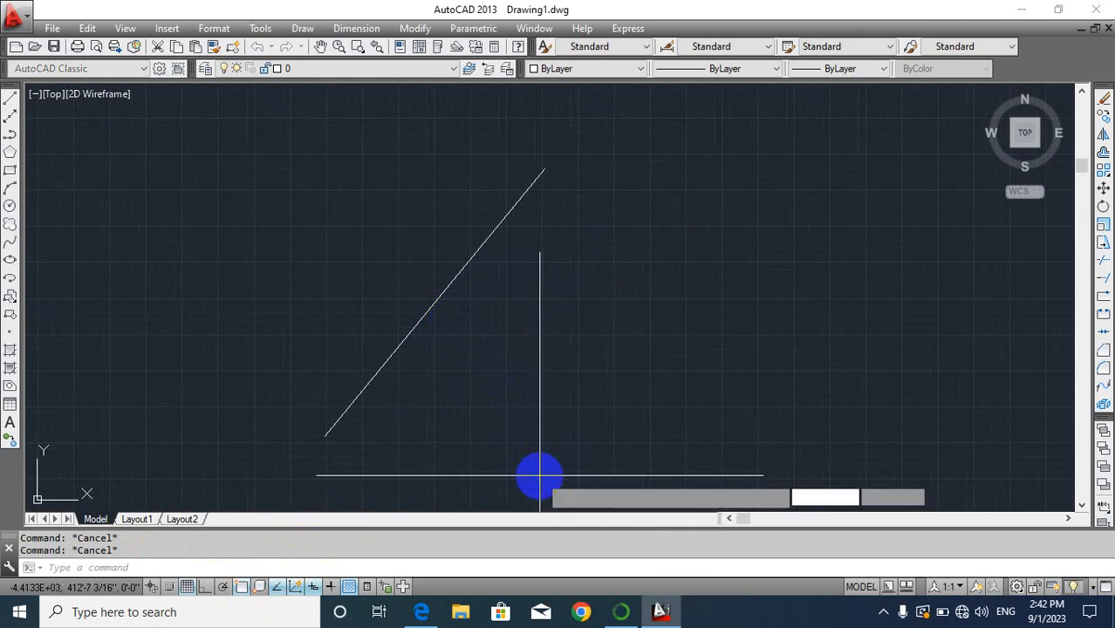
left_click(325, 434)
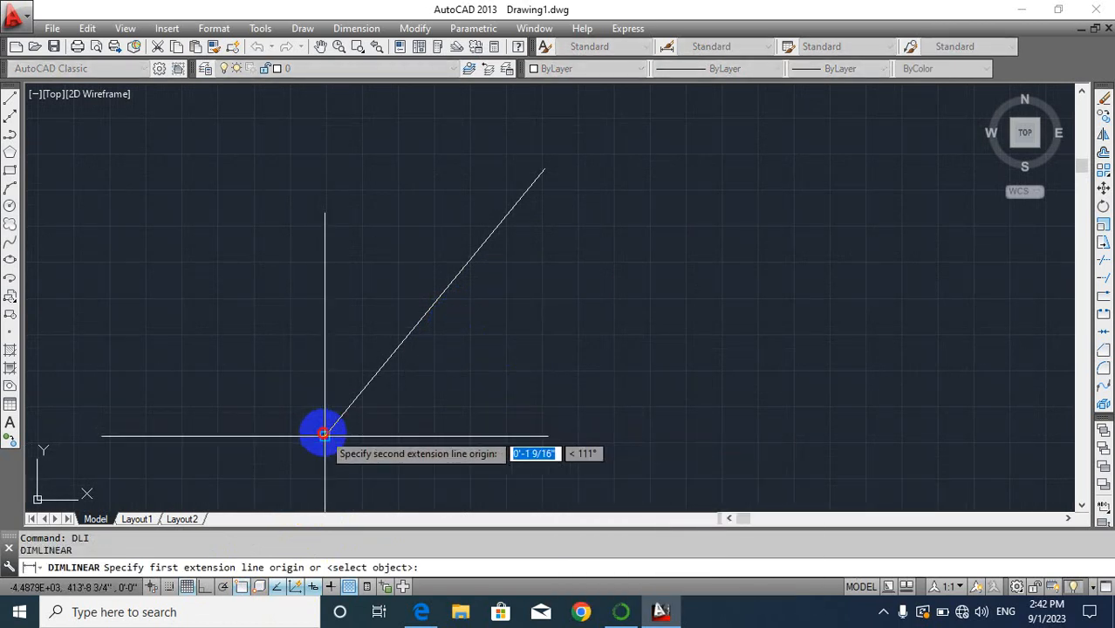
left_click(544, 169)
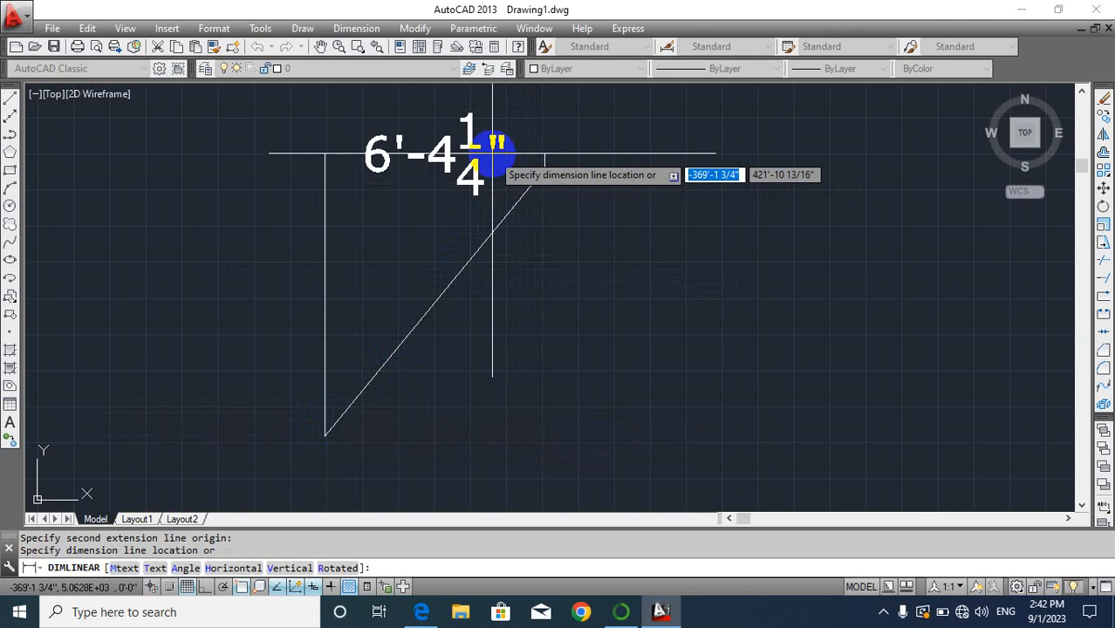
key("Escape")
Add a vertical linear dimension to the right of the inclined line between its endpoints, and erase that dimension again
middle_click_drag(522, 296, 475, 278)
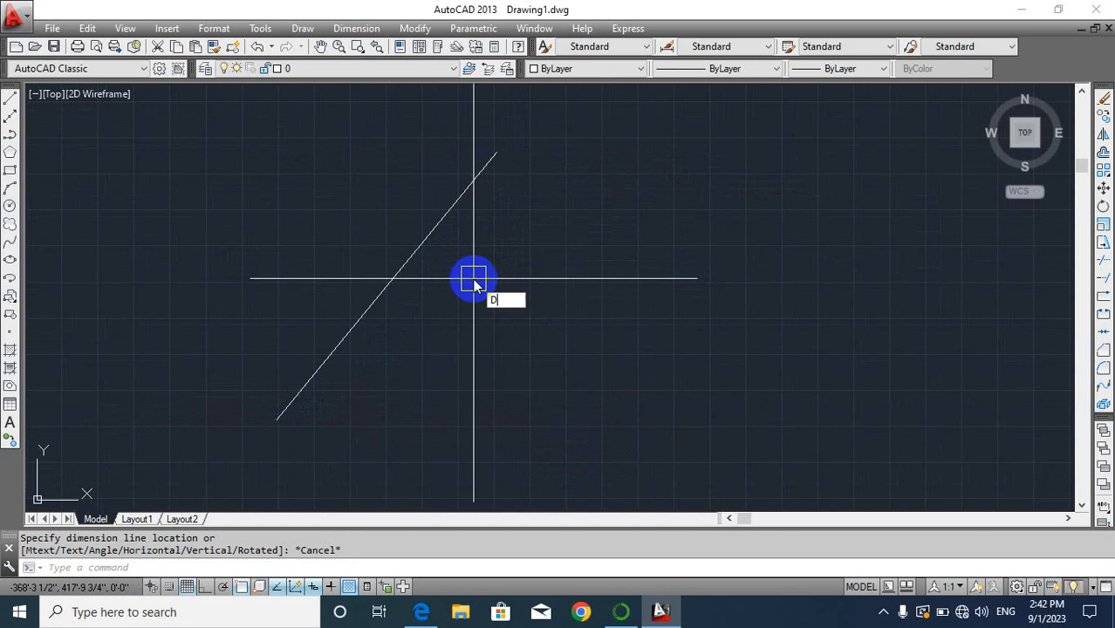
type("LI")
key("Return")
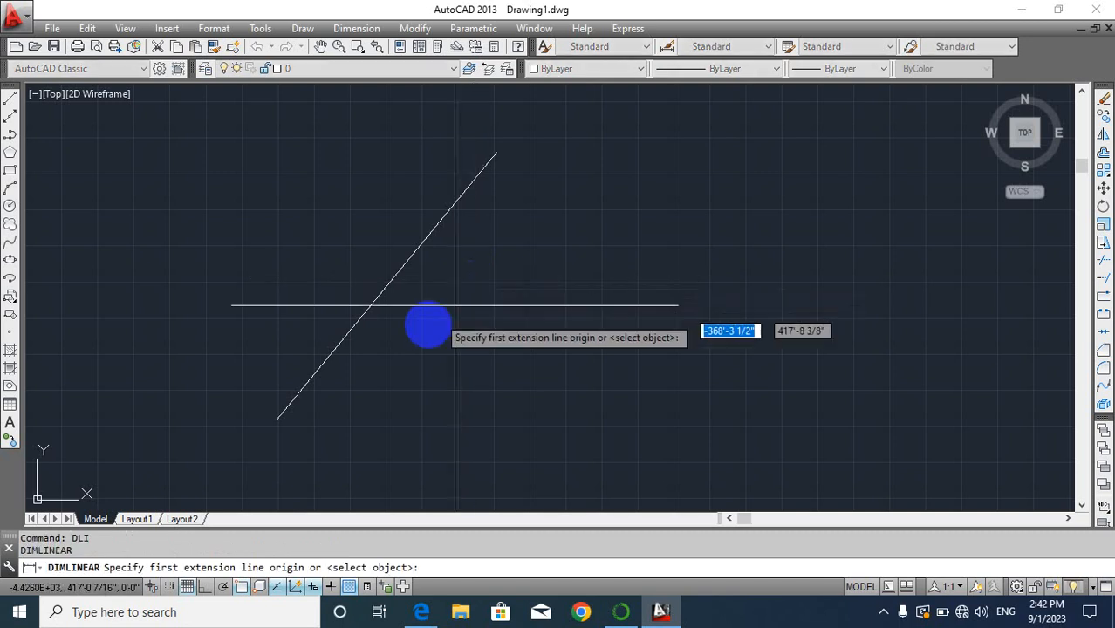
left_click(277, 419)
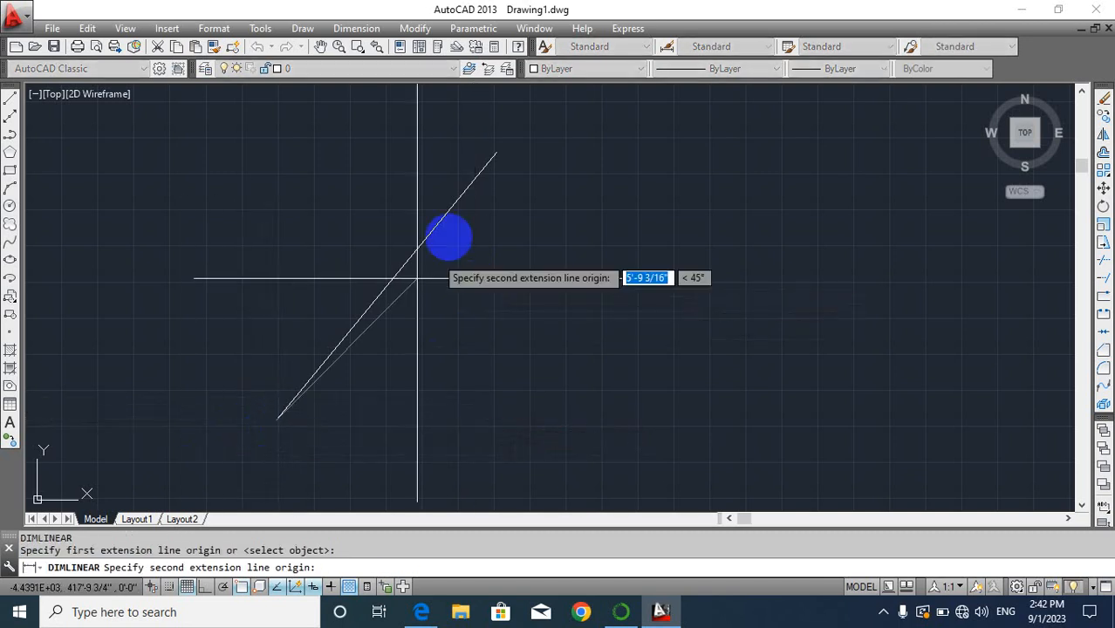
left_click(495, 154)
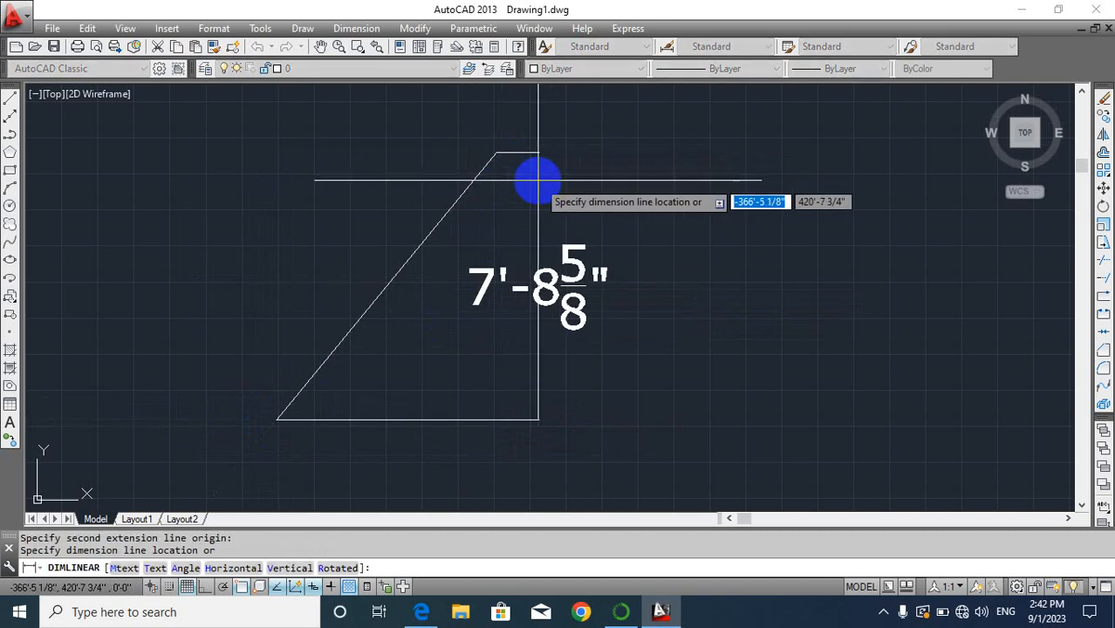
left_click(581, 197)
middle_click_drag(637, 332, 628, 323)
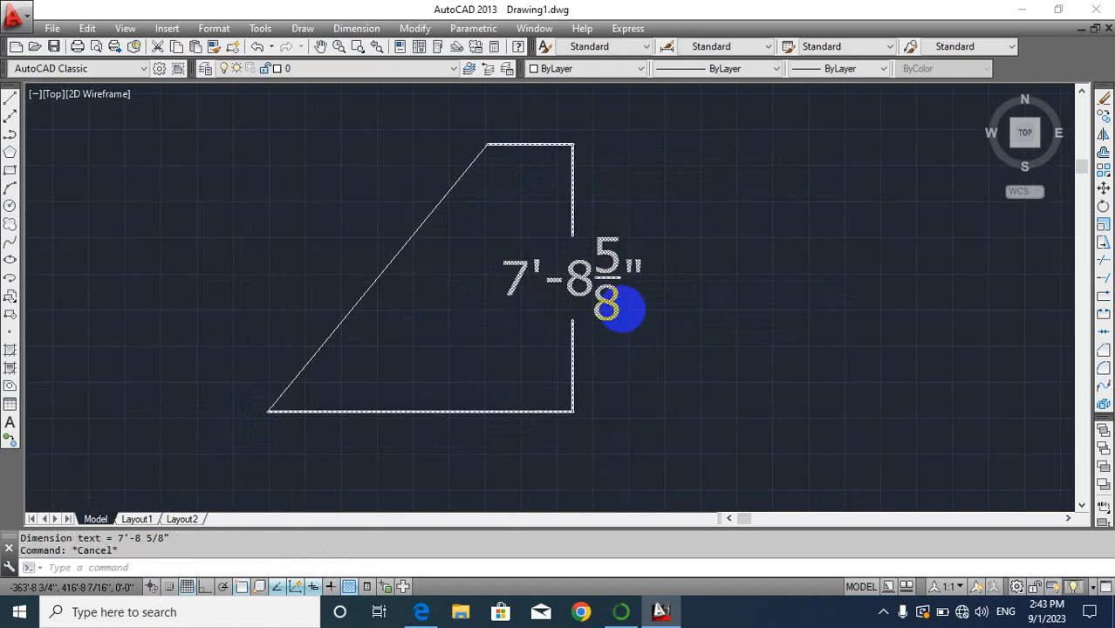
key("Escape")
left_click(602, 287)
key("Return")
scroll(541, 410, "down", 6)
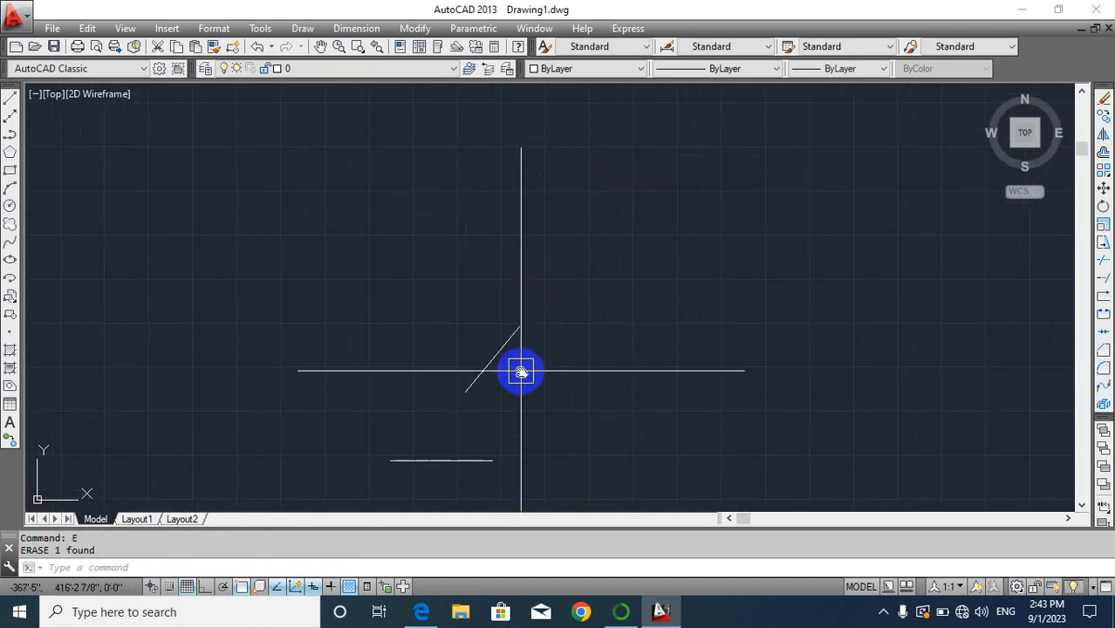
Draw a closed triangle from three line segments in the empty area above and left of the inclined line
scroll(520, 334, "up", 2)
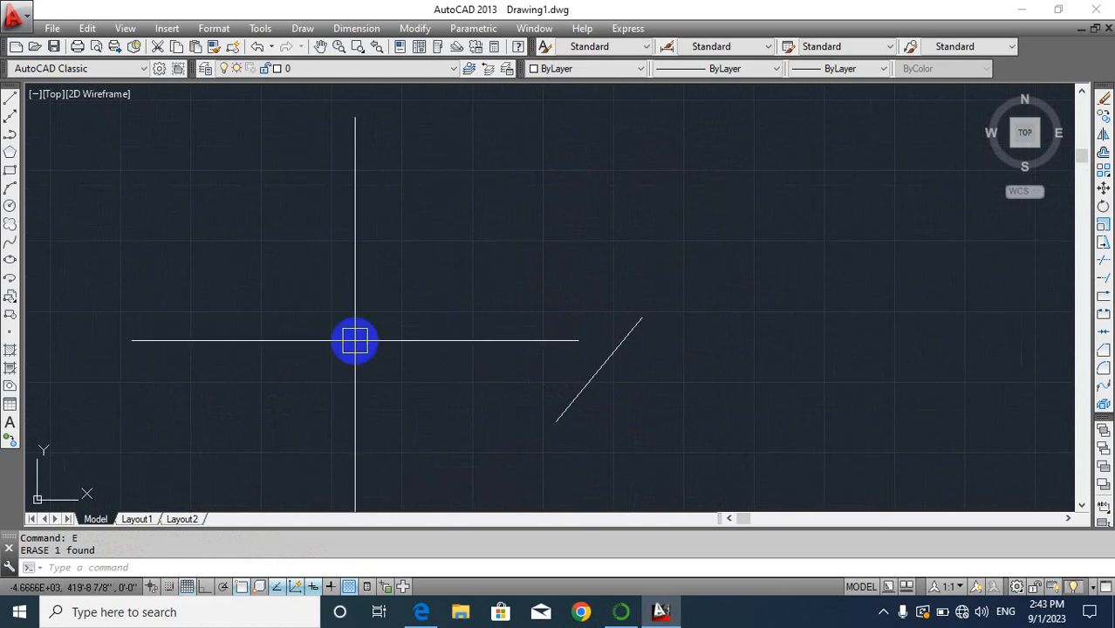
mouse_move(373, 266)
middle_mouse_down()
mouse_move(446, 256)
mouse_move(457, 234)
middle_mouse_up()
scroll(445, 253, "up", 2)
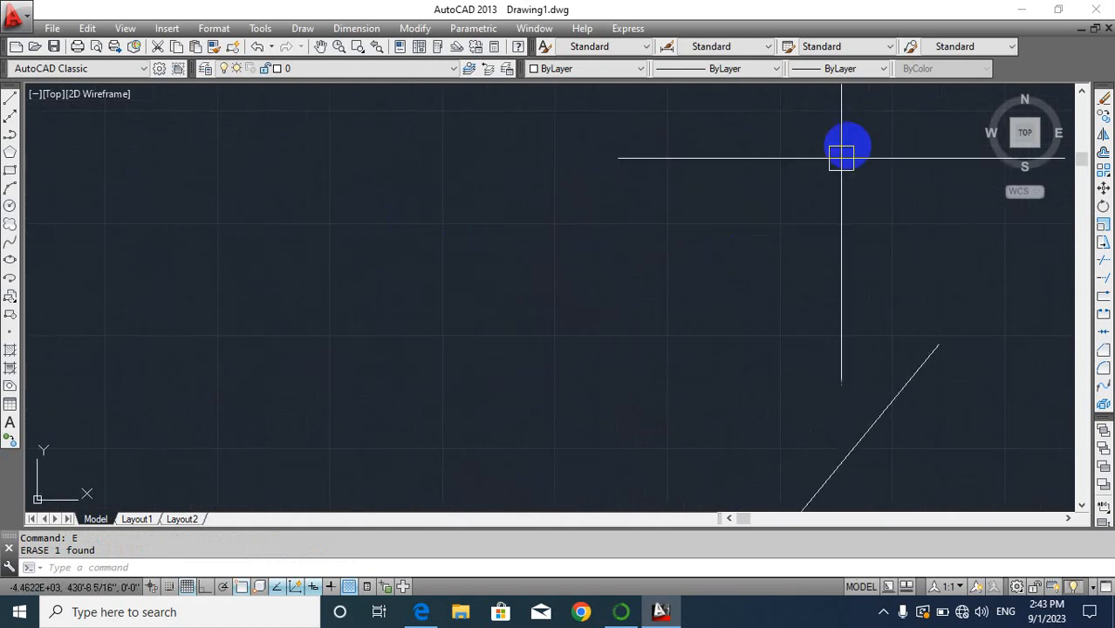
mouse_move(841, 158)
middle_mouse_down()
mouse_move(779, 177)
mouse_move(795, 207)
mouse_move(737, 216)
mouse_move(778, 218)
middle_mouse_up()
key("Escape")
middle_click_drag(723, 221, 783, 238)
middle_click_drag(630, 252, 707, 245)
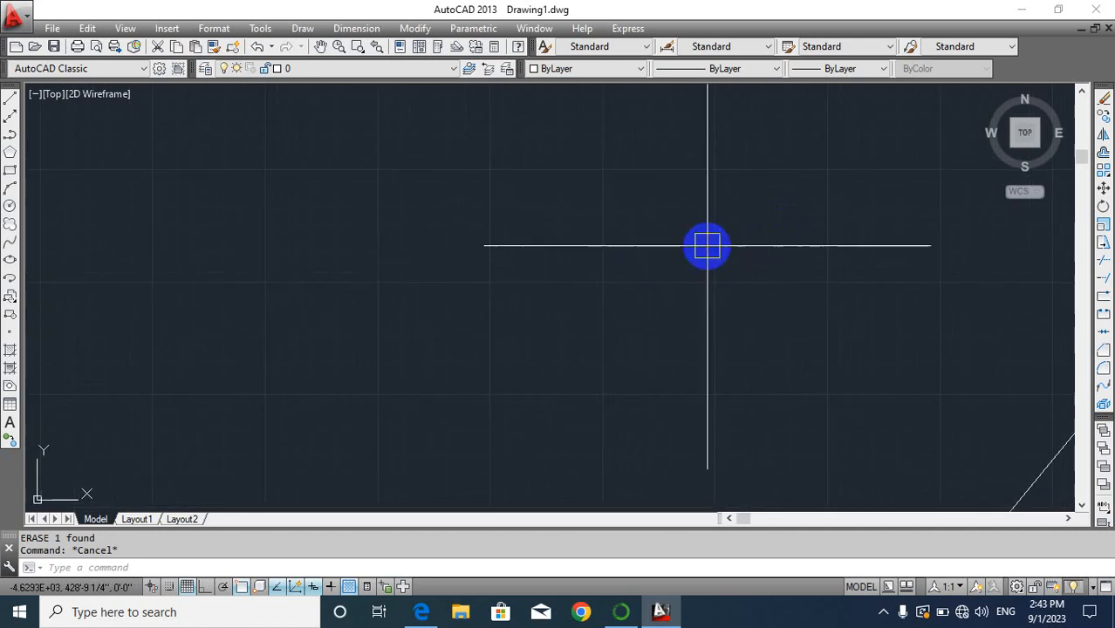
type("l")
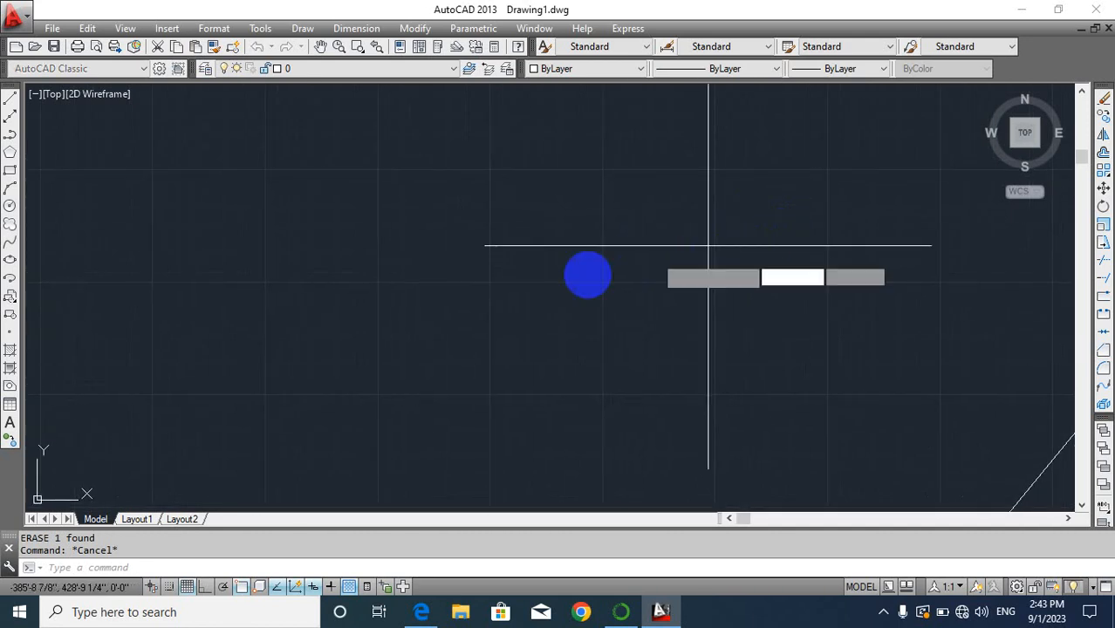
key("Return")
left_click(354, 170)
left_click(350, 313)
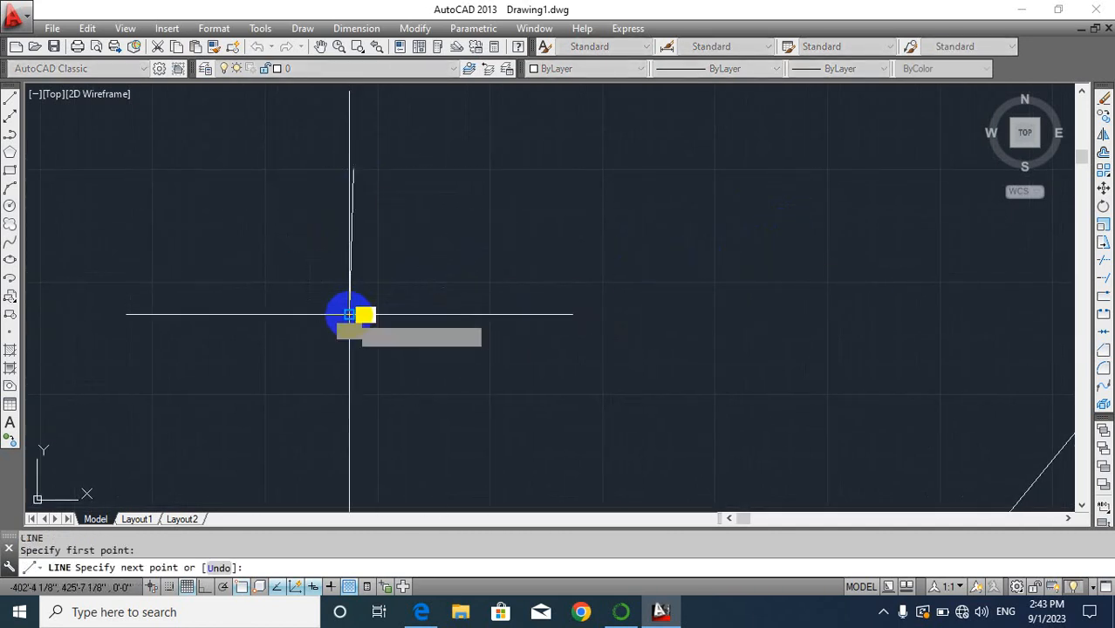
left_click(488, 302)
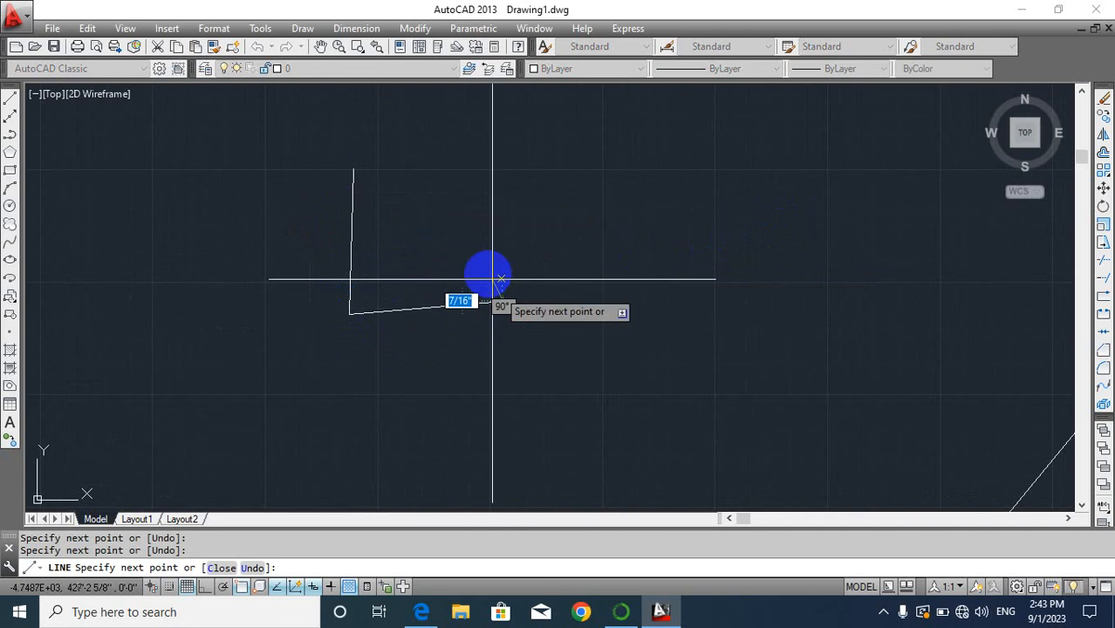
left_click(353, 170)
key("Return")
middle_click_drag(420, 234, 385, 215)
key("Escape")
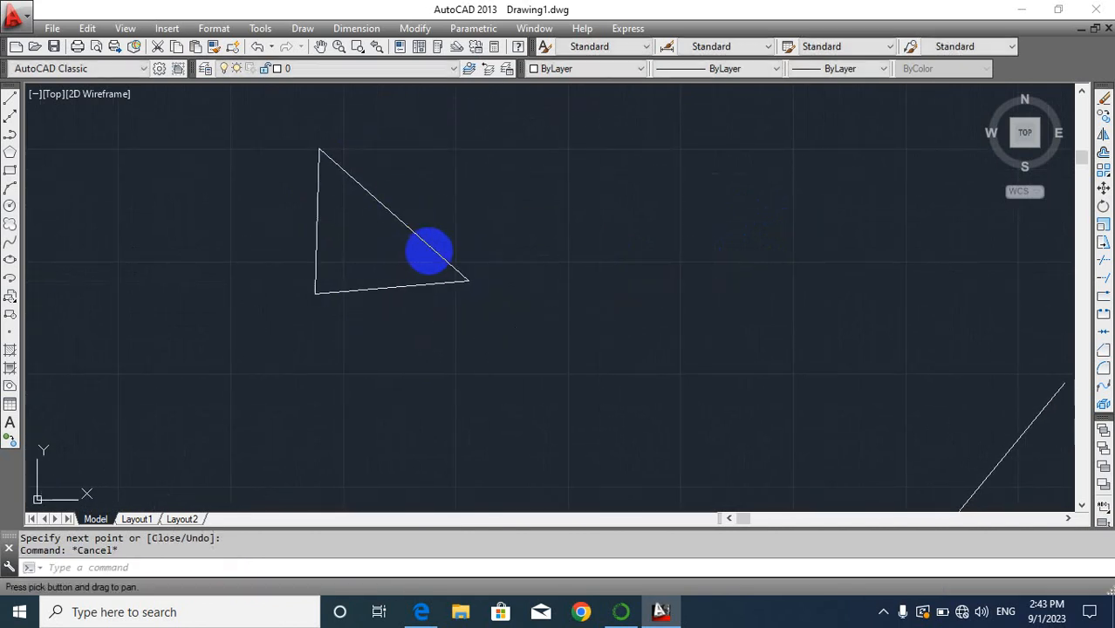
Mirror the whole triangle to the left about a vertical line through its lower-left corner, erasing the source objects
mouse_move(378, 312)
middle_mouse_down()
mouse_move(423, 342)
mouse_move(537, 356)
mouse_move(517, 348)
mouse_move(583, 317)
mouse_move(611, 285)
middle_mouse_up()
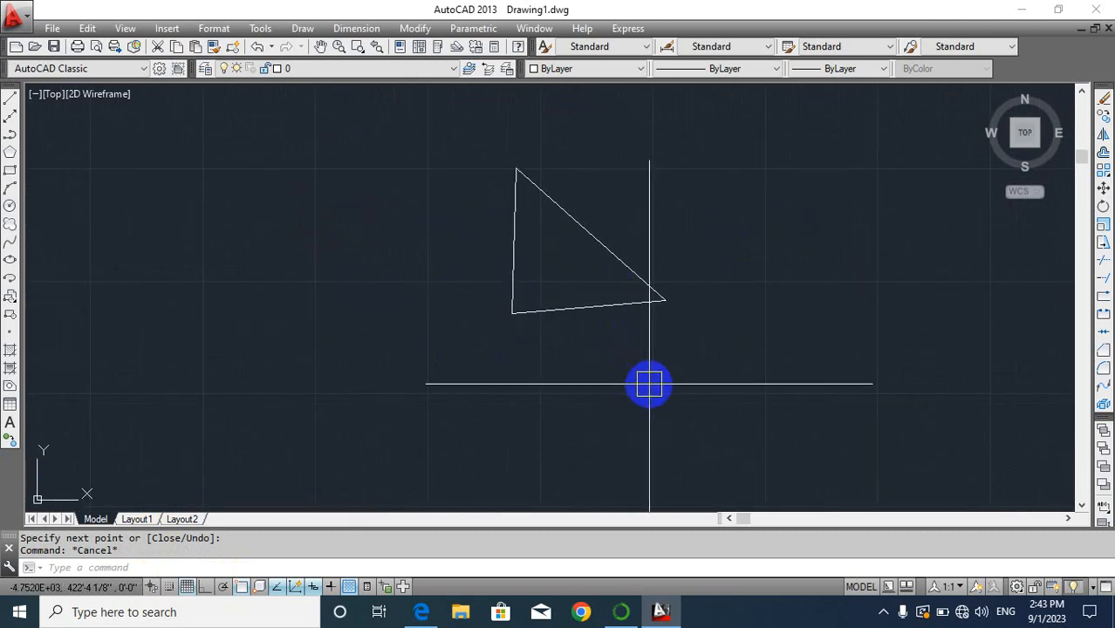
key("Return")
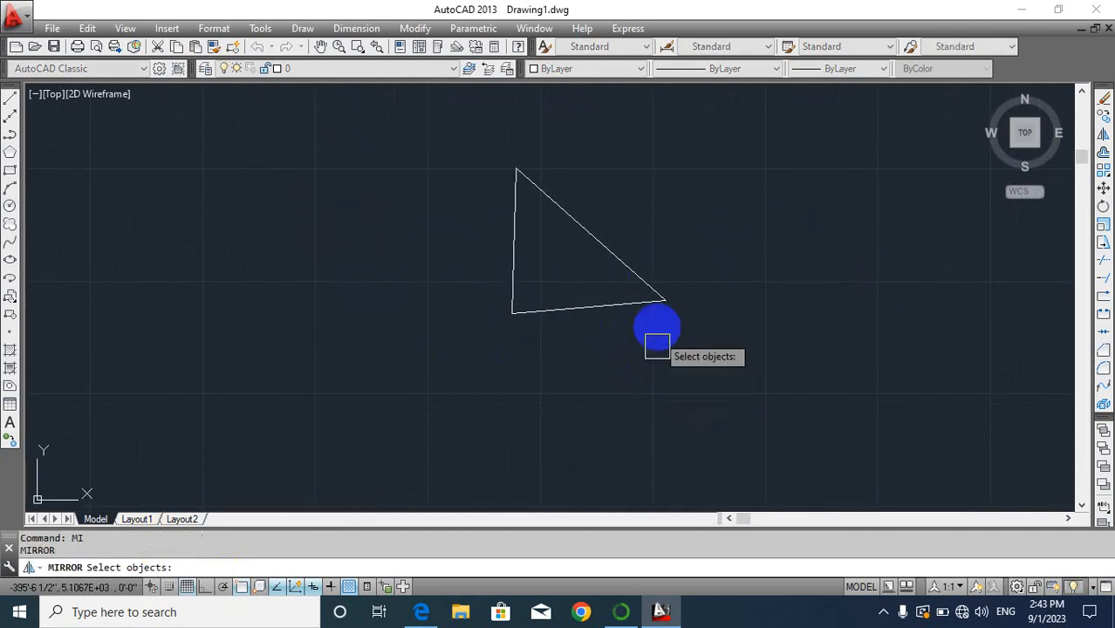
left_click(695, 151)
left_click(456, 368)
key("Return")
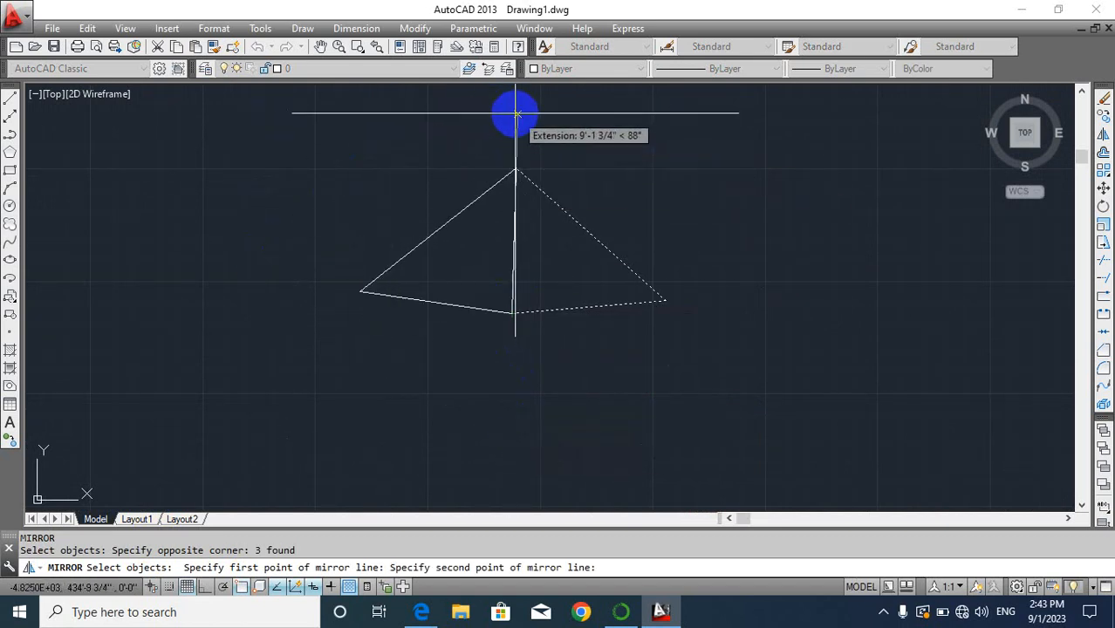
left_click(515, 111)
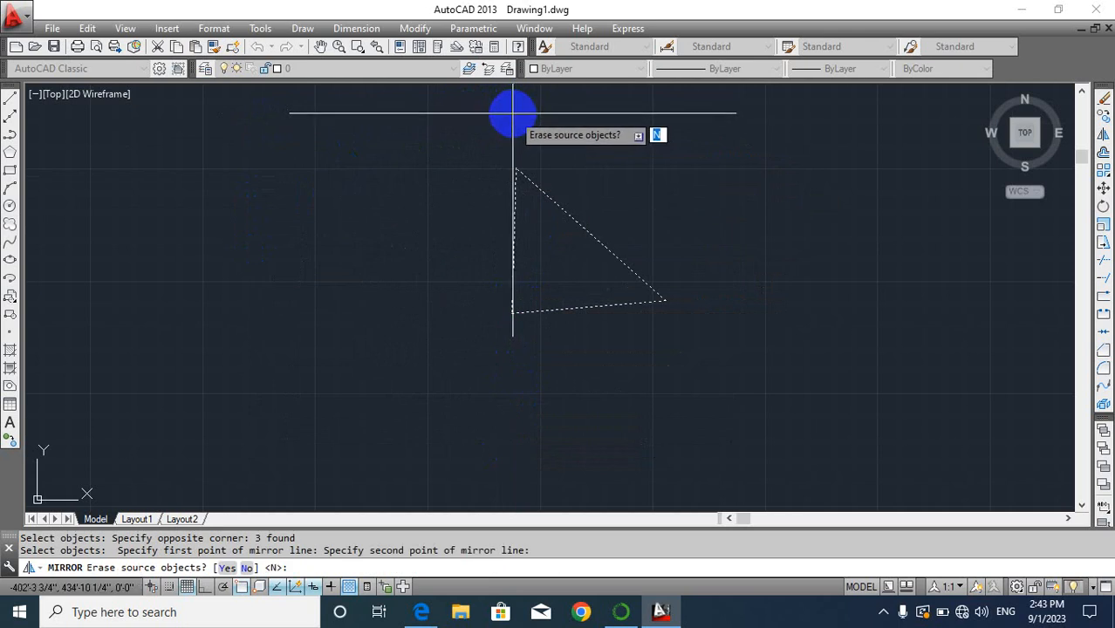
type("Y")
key("Return")
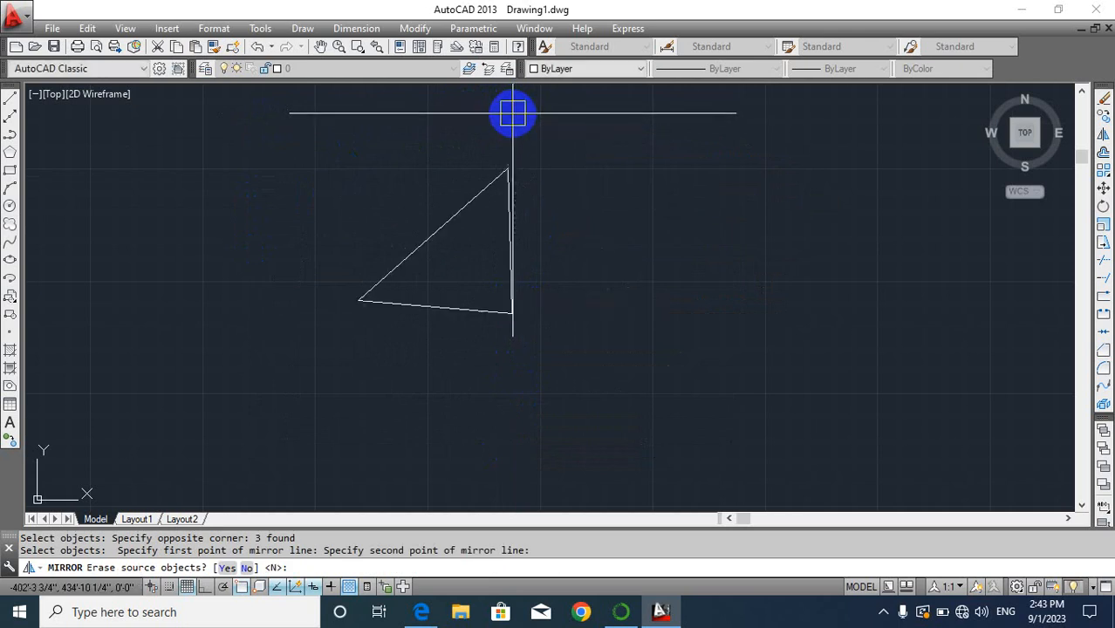
Mirror the triangle to the right about a vertical line through its lower-right corner, keeping the source objects
scroll(490, 234, "down", 2)
middle_click_drag(490, 234, 437, 266)
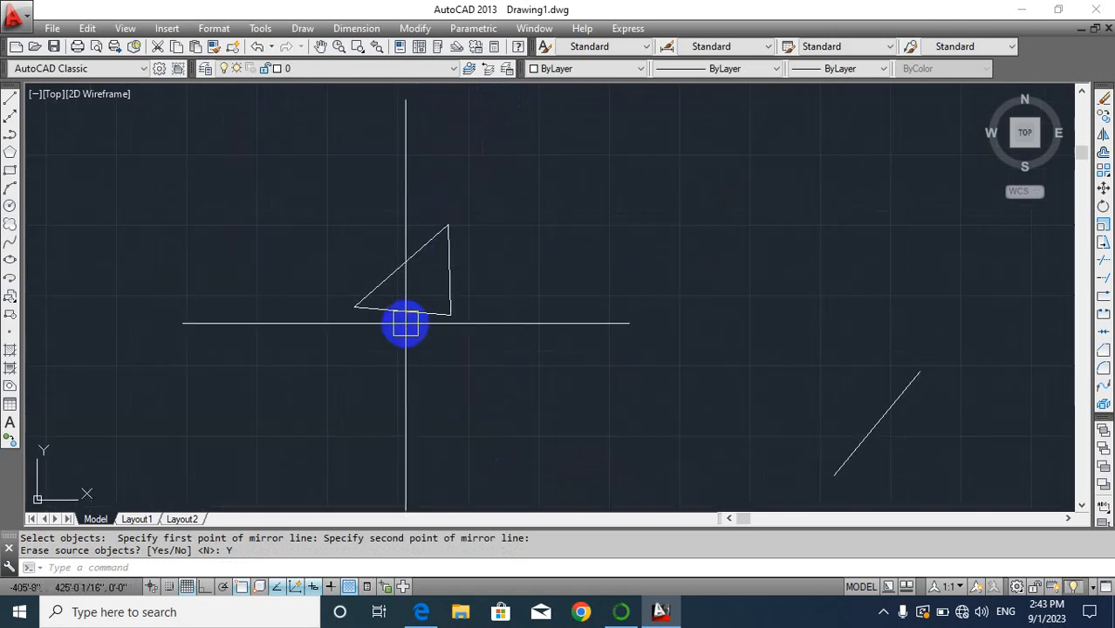
type("M")
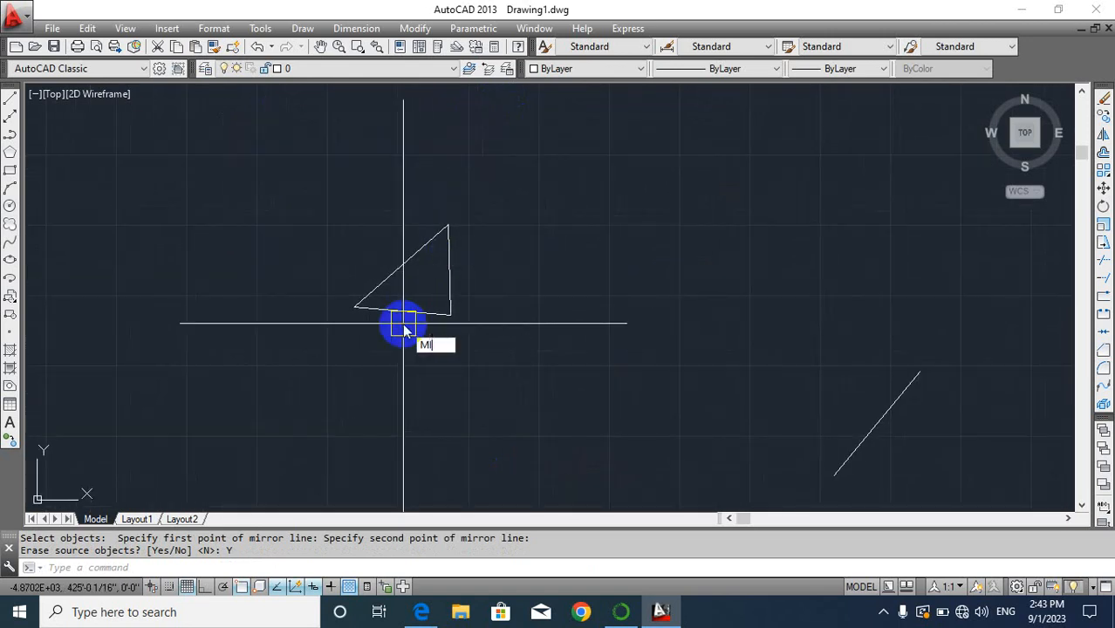
type("I")
key("Return")
left_click(485, 204)
left_click(315, 353)
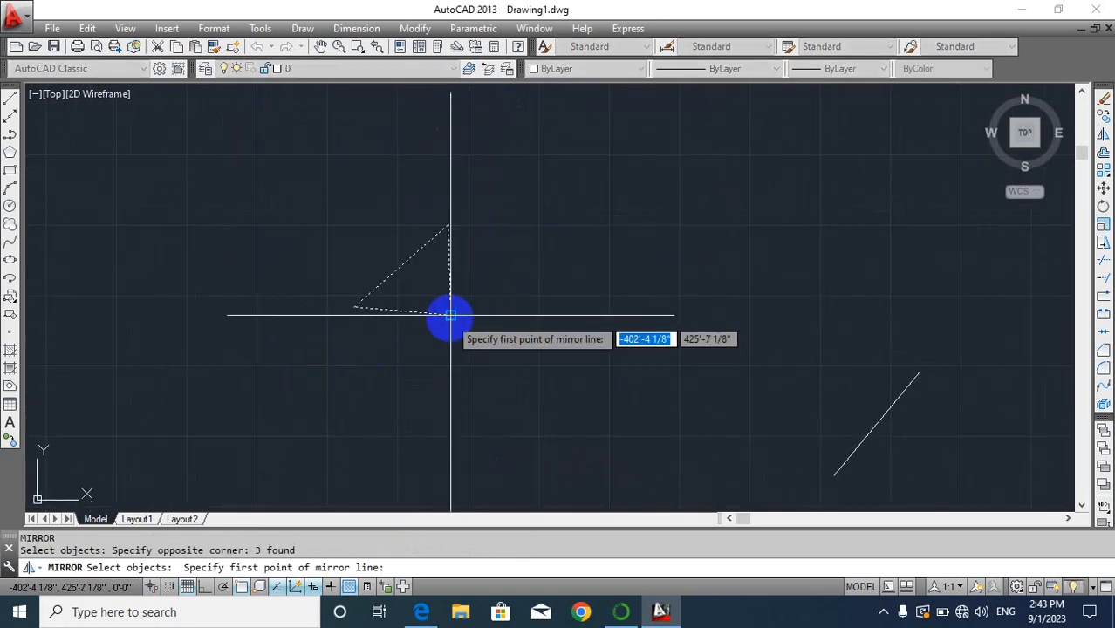
left_click(450, 315)
left_click(451, 142)
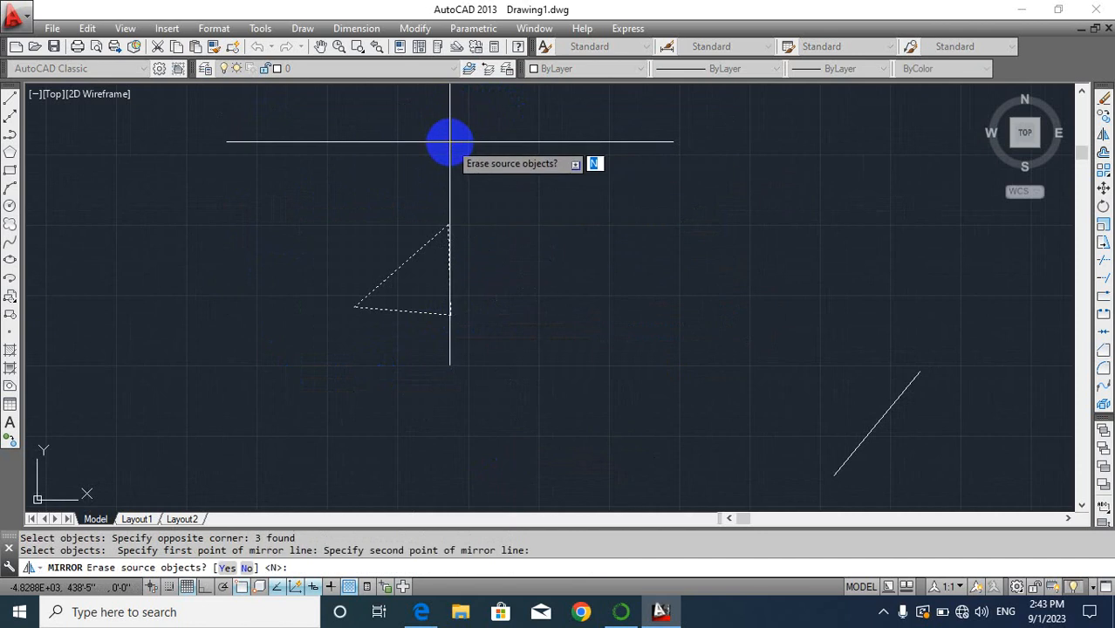
key("Return")
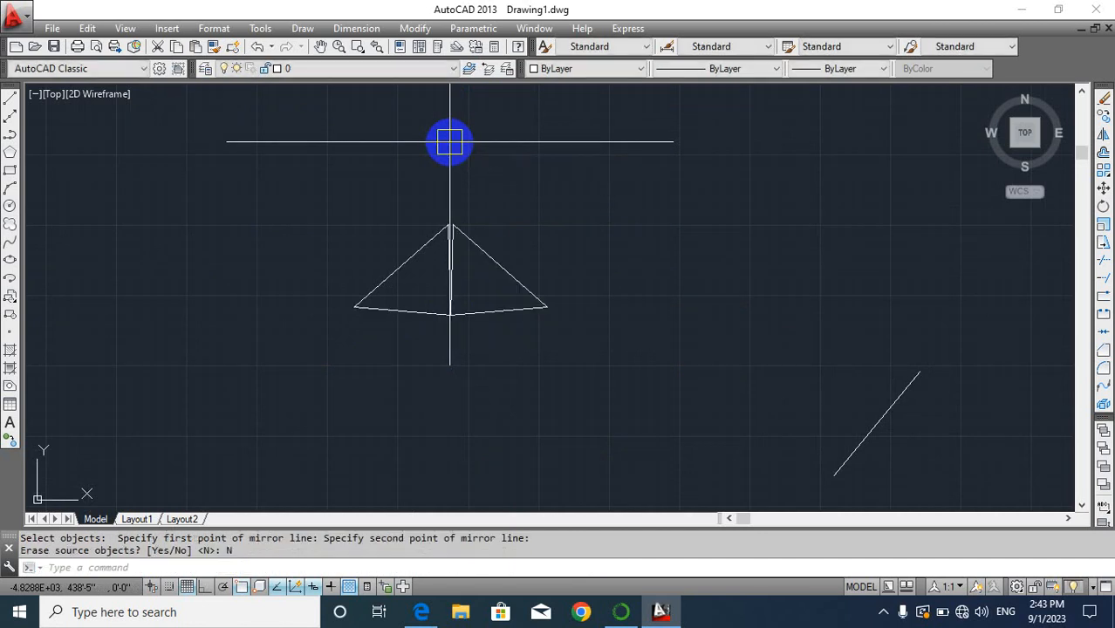
Erase the mirrored triangle on the right, leaving the source triangle in place
scroll(569, 383, "down", 6)
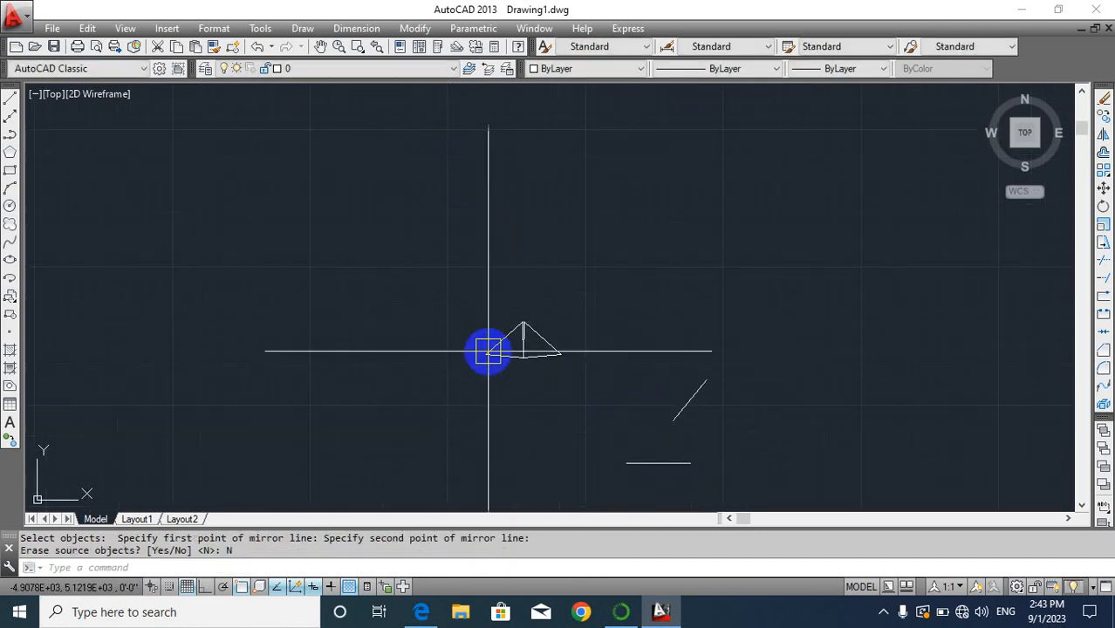
middle_click_drag(489, 351, 728, 336)
scroll(709, 346, "up", 4)
middle_click_drag(670, 362, 720, 372)
scroll(744, 347, "up", 2)
mouse_move(748, 347)
middle_mouse_down()
mouse_move(572, 325)
mouse_move(559, 336)
middle_mouse_up()
middle_click_drag(677, 330, 521, 307)
scroll(521, 307, "up", 2)
left_click(664, 219)
left_click(611, 373)
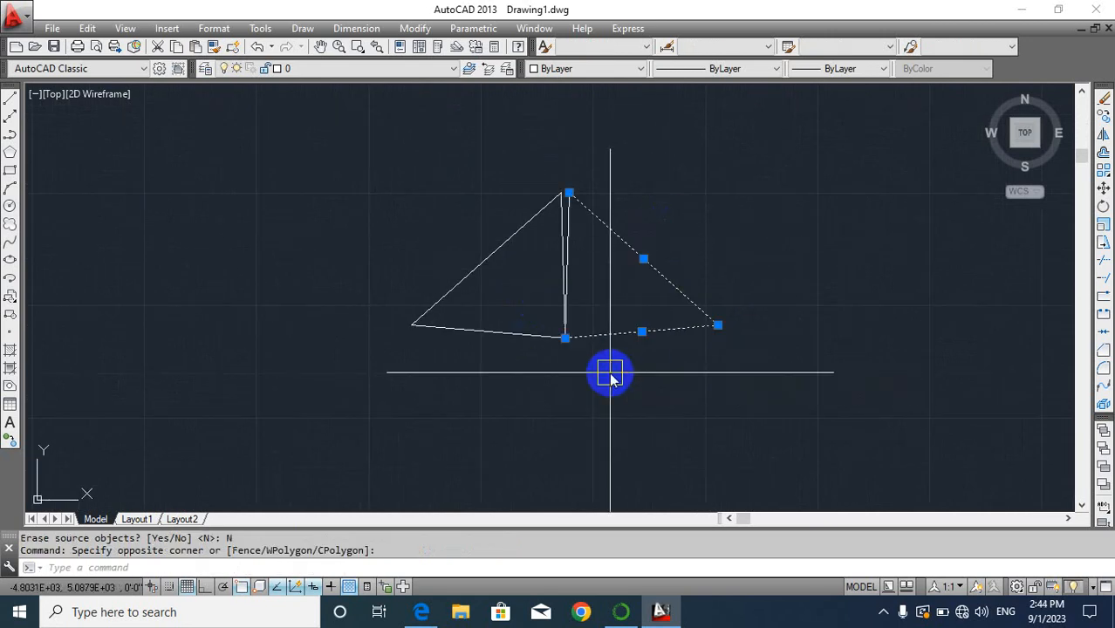
type("e")
key("Return")
key("Return")
middle_click_drag(603, 282, 649, 278)
key("Escape")
Rotate the whole triangle about its lower-right corner, picking the rotation direction horizontally to the right of that base point
type("RO")
key("Return")
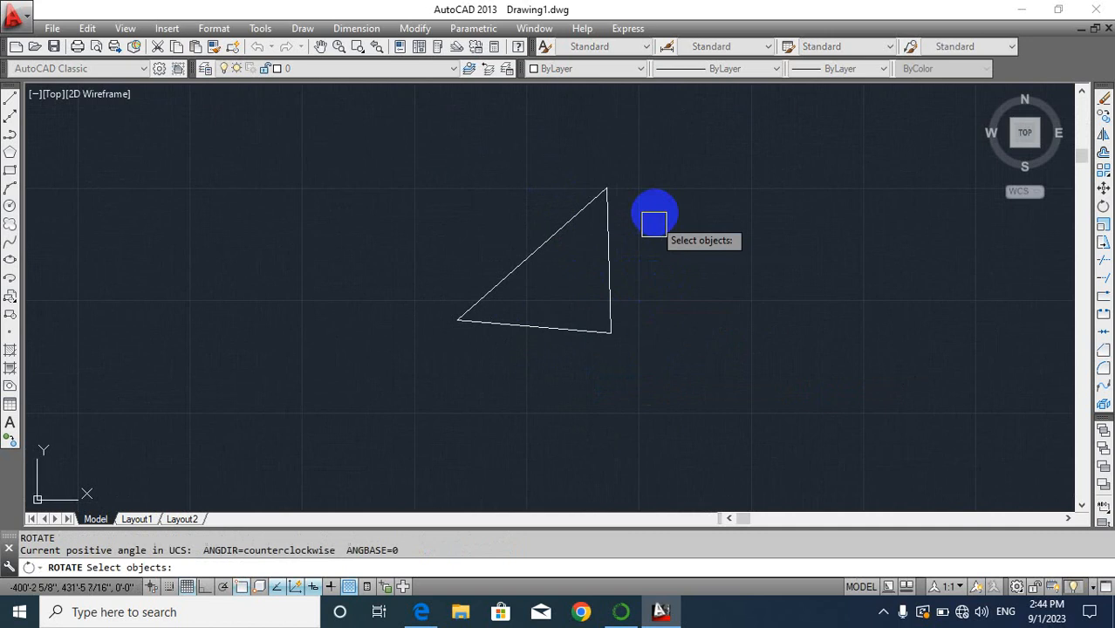
left_click(648, 108)
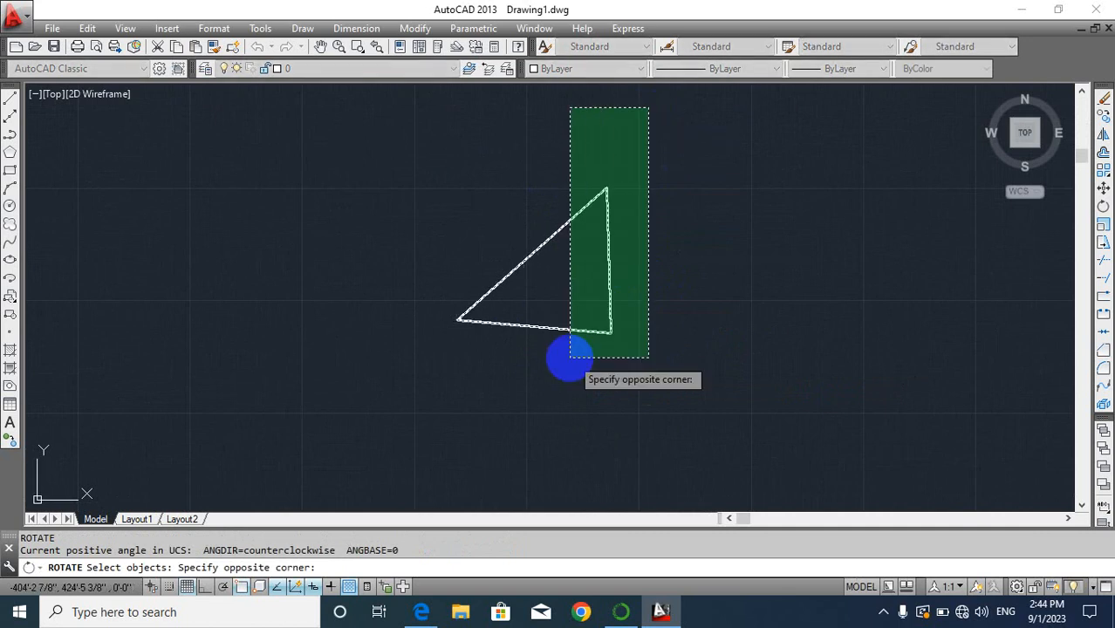
left_click(609, 332)
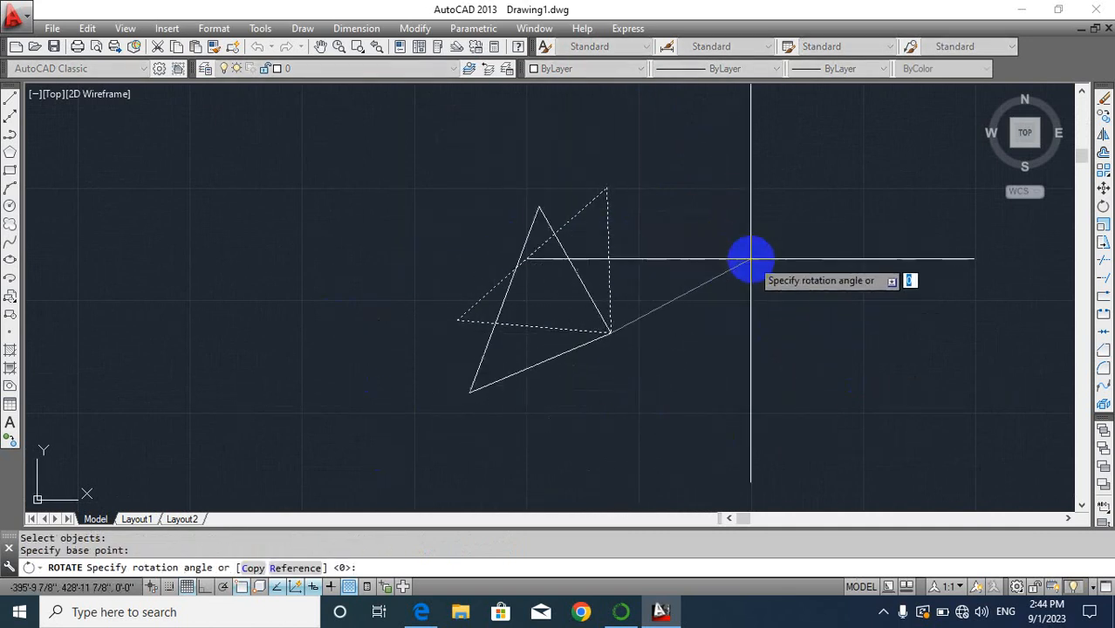
left_click(766, 333)
middle_click_drag(637, 341, 725, 354)
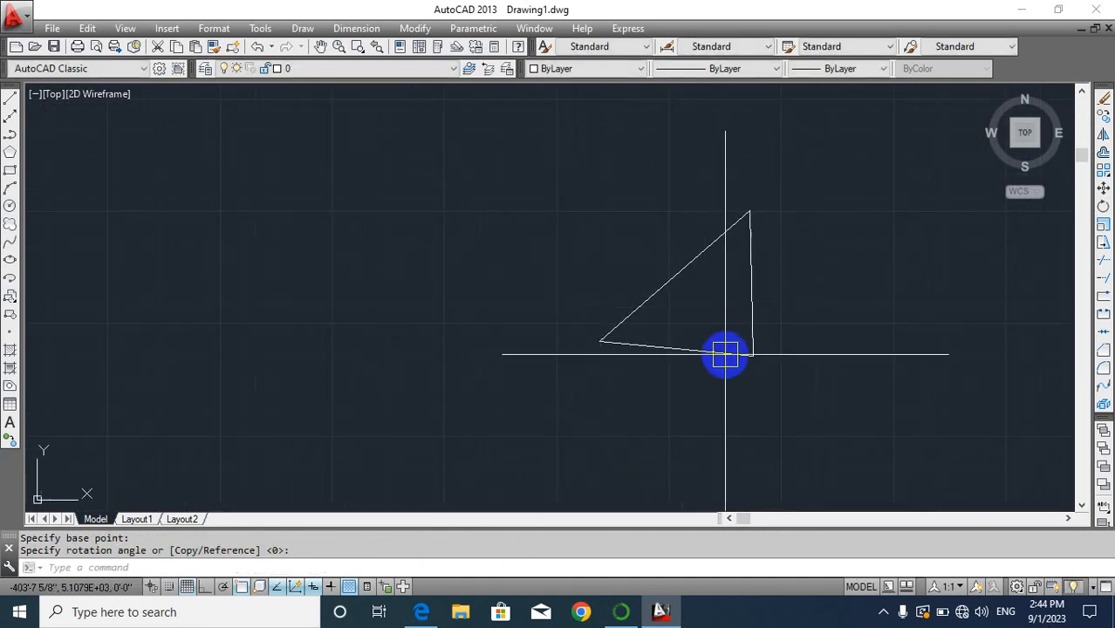
Move the whole triangle to the left, using a base point near the middle of the triangle
type("m")
key("Return")
left_click(797, 164)
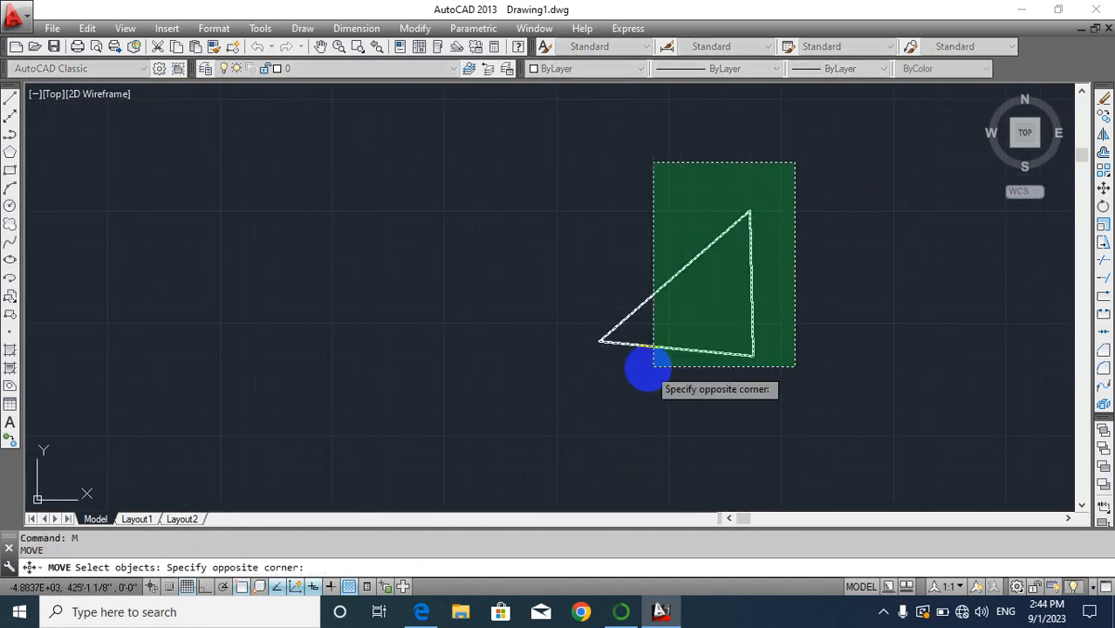
left_click(649, 370)
key("Return")
left_click(689, 327)
left_click(251, 281)
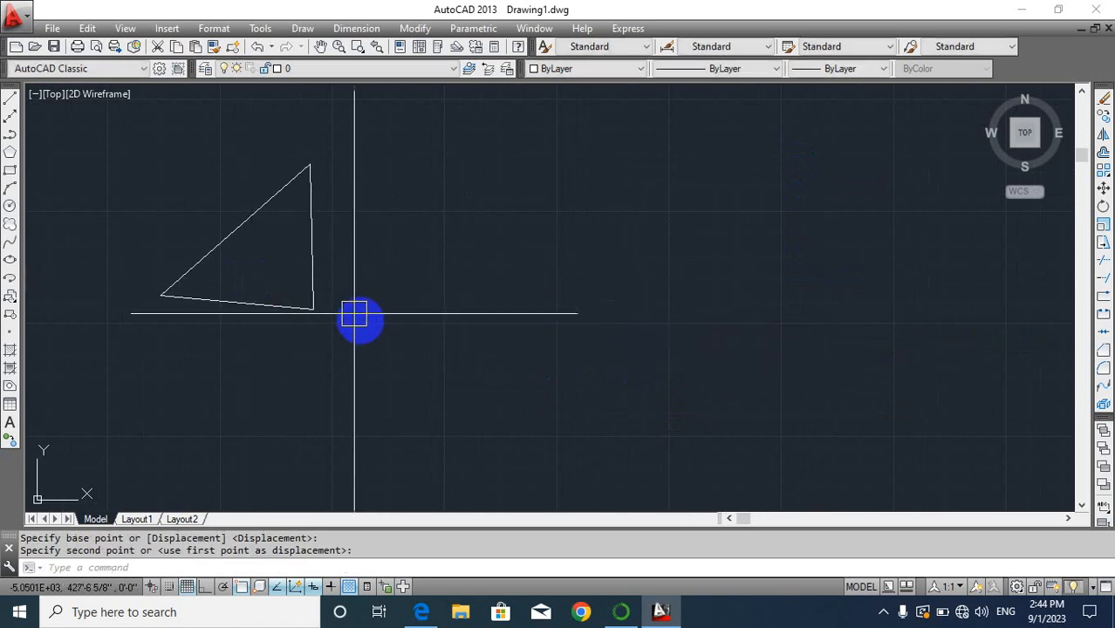
Turn on Ortho and draw a chain of three connected horizontal line segments in the empty area above the triangle
middle_click_drag(576, 345, 513, 310)
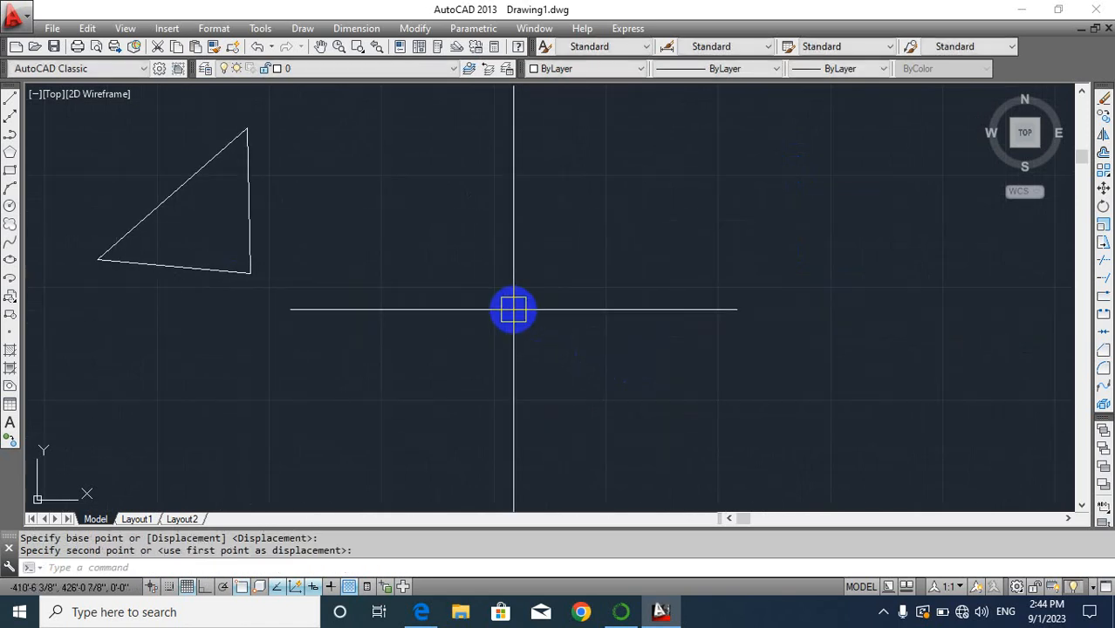
scroll(531, 295, "down", 5)
middle_click_drag(533, 294, 584, 374)
middle_click_drag(557, 342, 586, 379)
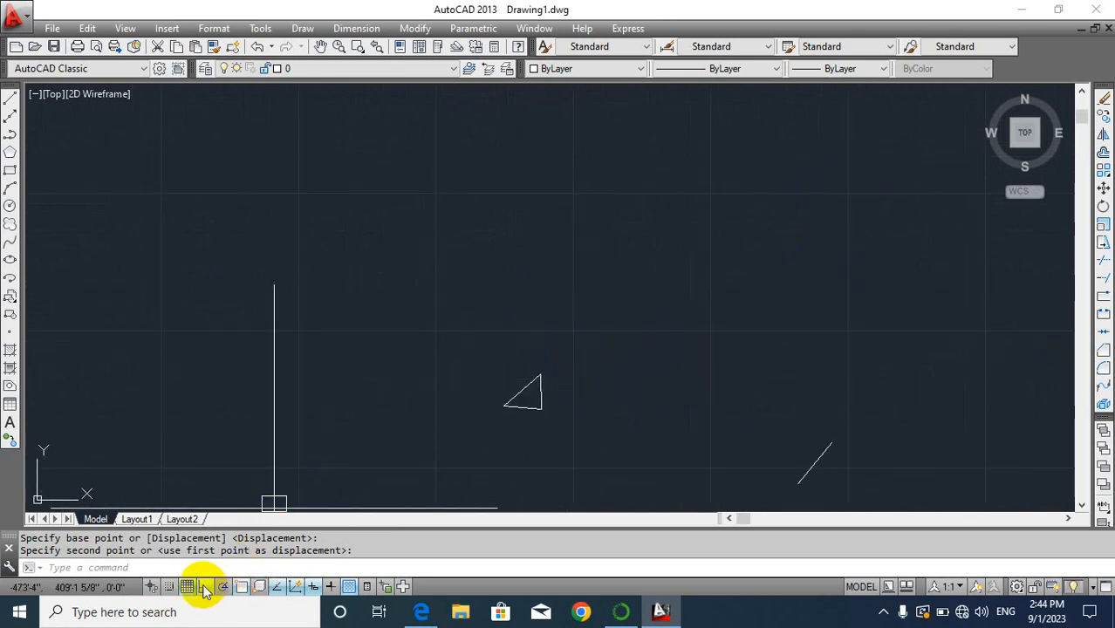
middle_click_drag(406, 354, 413, 339)
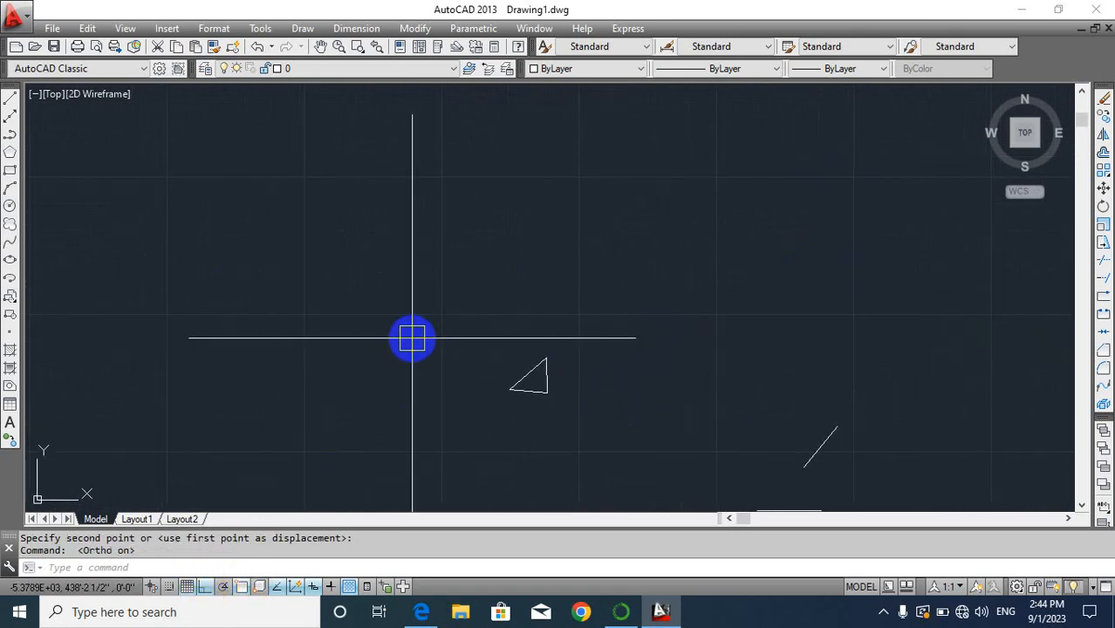
key("Return")
left_click(266, 216)
left_click(427, 215)
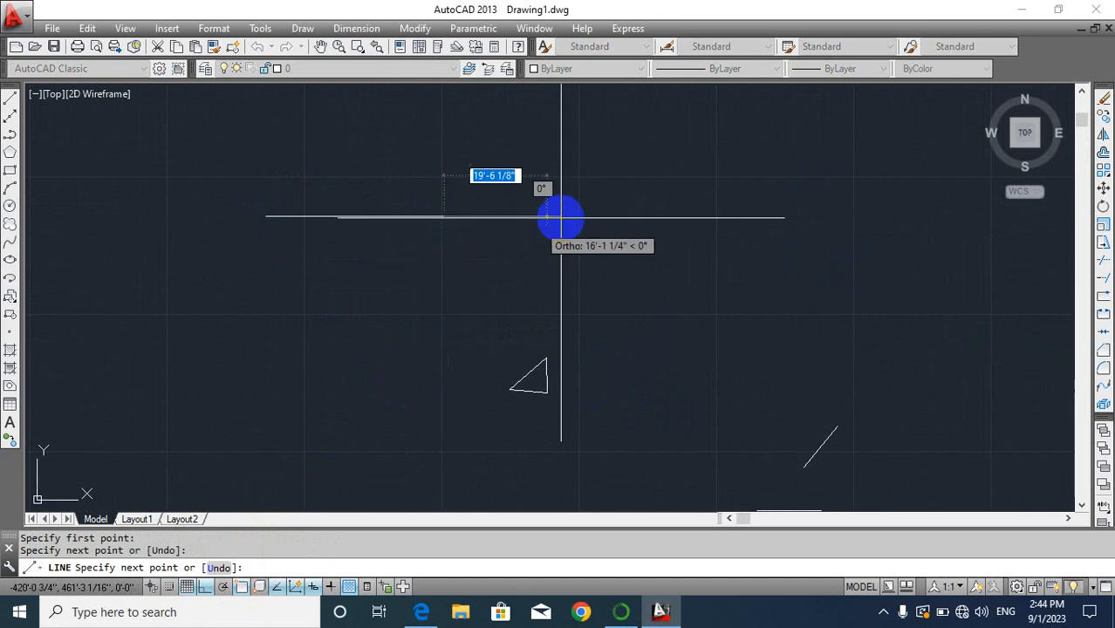
left_click(701, 215)
left_click(856, 209)
key("Return")
Erase the middle segment of the horizontal line chain, leaving a gap between the two outer segments
left_click(676, 177)
left_click(580, 307)
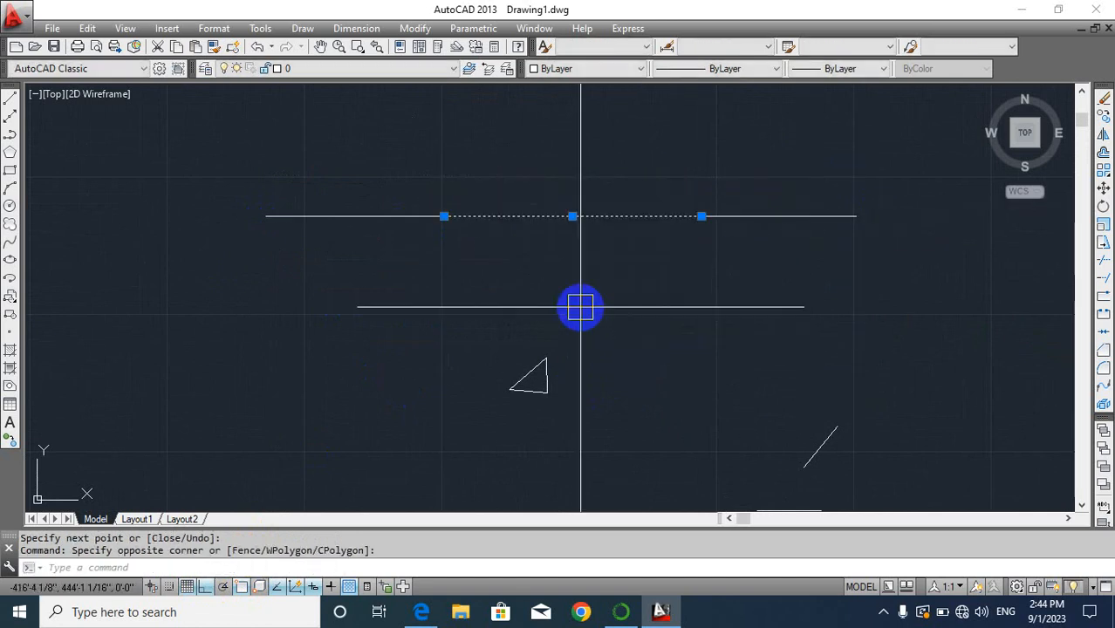
key("Return")
middle_click_drag(665, 277, 476, 247)
key("Escape")
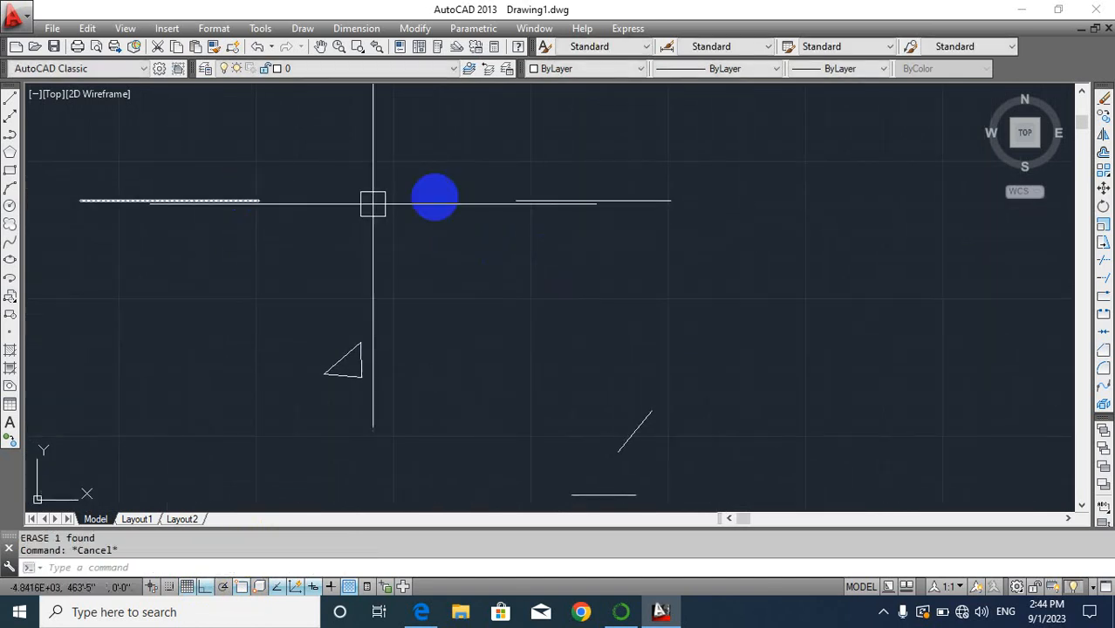
Join the two outer horizontal segments across the gap into one line, and select that line to check it
type("j")
key("Return")
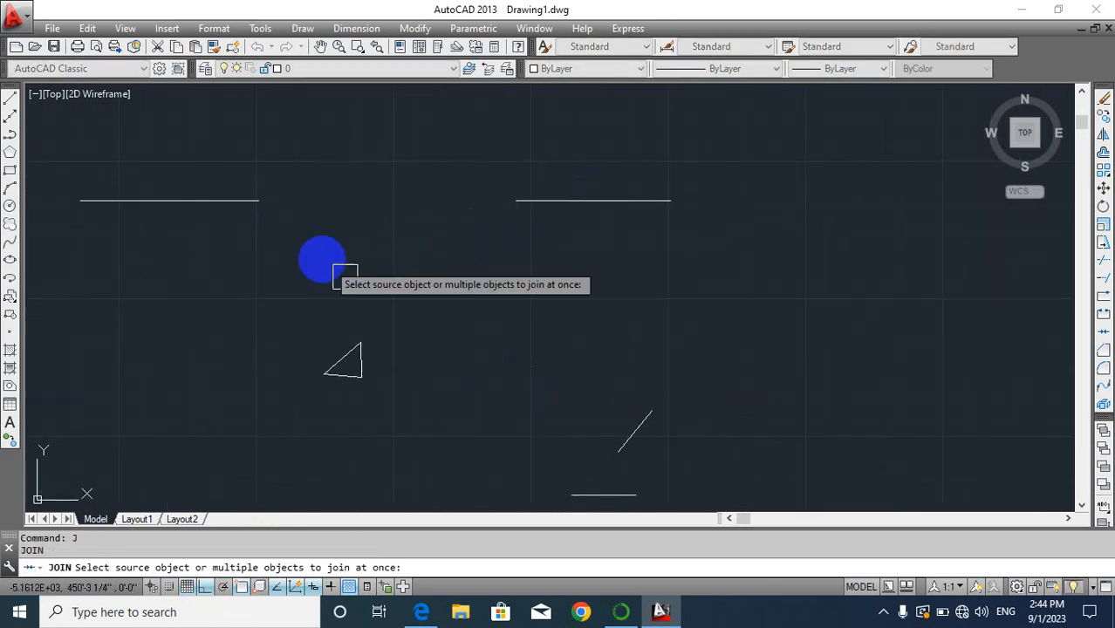
left_click(240, 199)
key("Return")
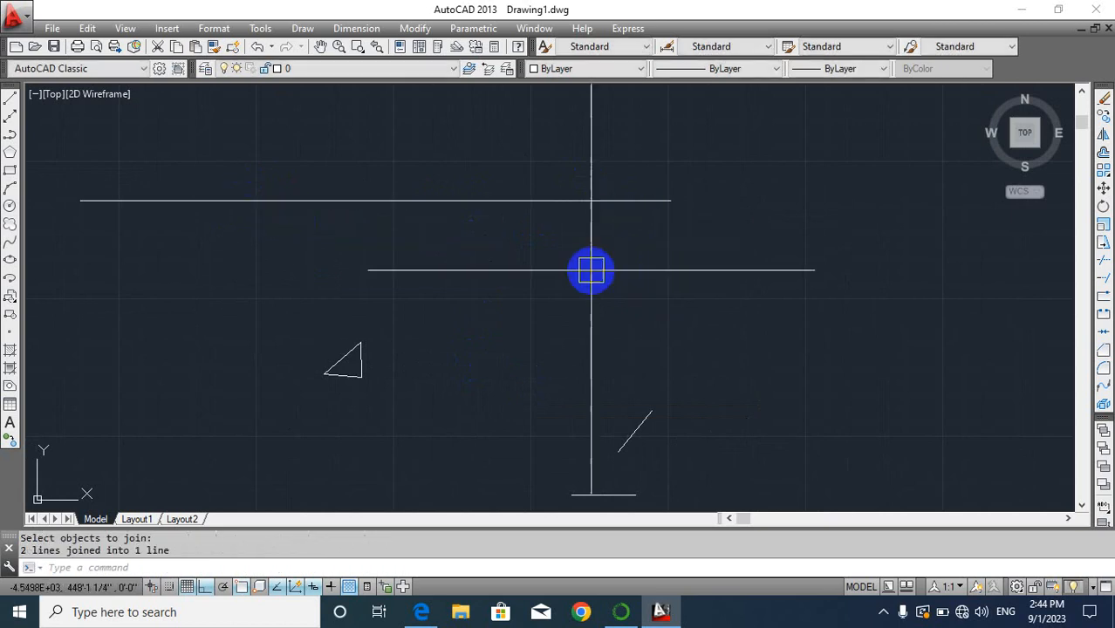
middle_click_drag(516, 269, 617, 269)
left_click(568, 203)
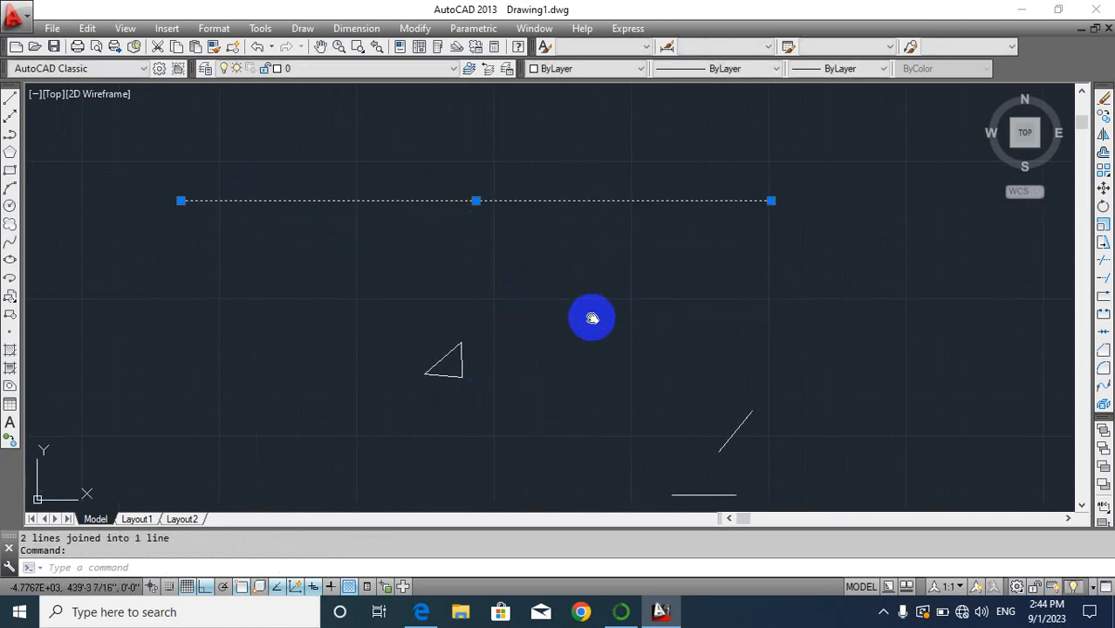
middle_click_drag(592, 318, 619, 304)
scroll(619, 305, "down", 2)
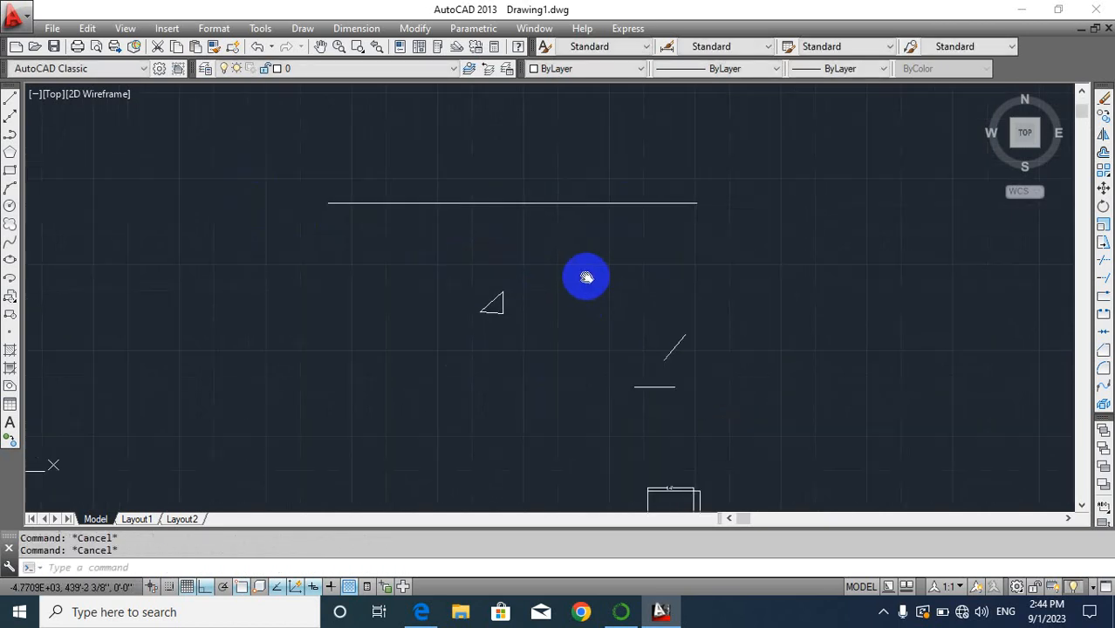
mouse_move(543, 321)
middle_mouse_down()
mouse_move(531, 313)
mouse_move(593, 301)
middle_mouse_up()
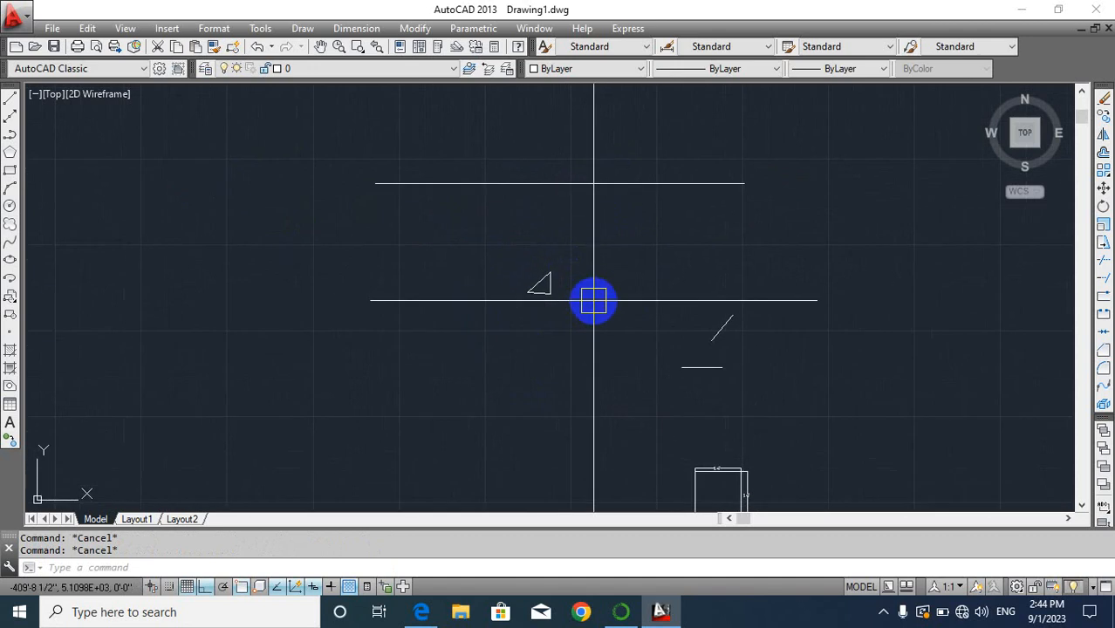
scroll(594, 301, "down", 10)
middle_click_drag(418, 347, 588, 331)
middle_click_drag(485, 339, 655, 319)
scroll(656, 318, "up", 2)
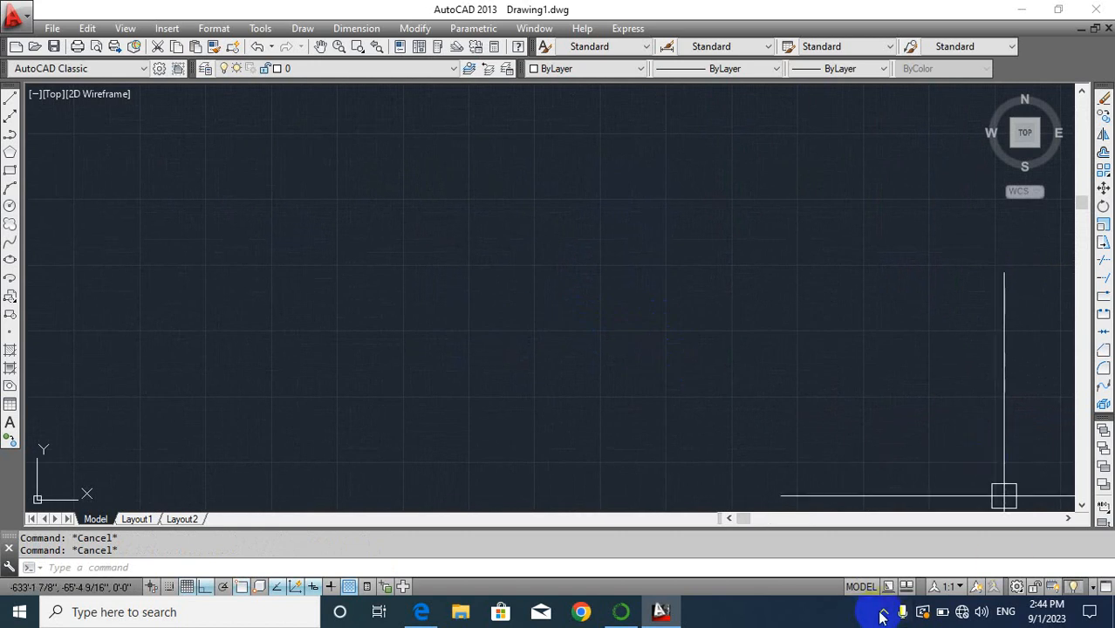